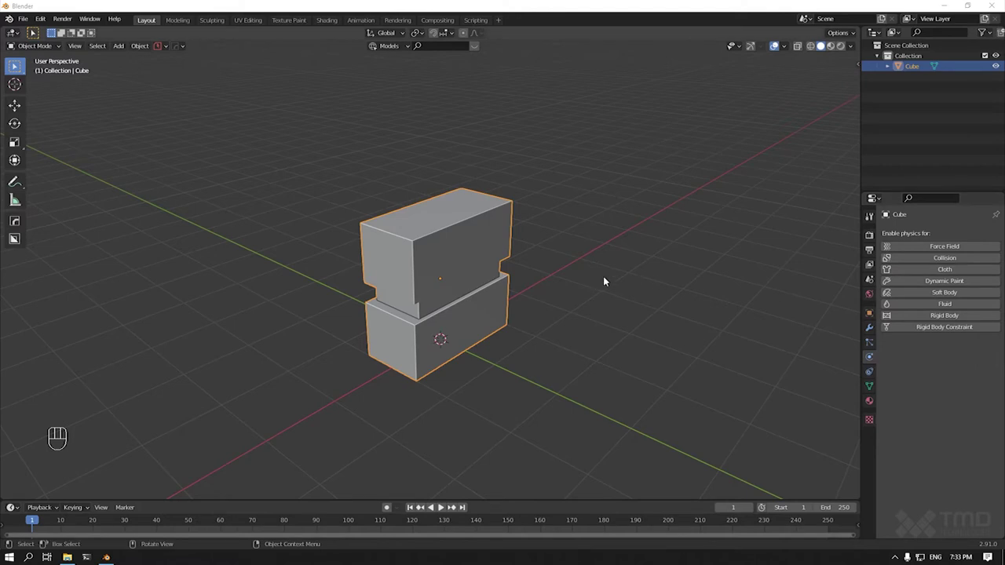
- Add a plane beside the notched block and move it along Y
{"action": "middle_click_drag", "start_coordinate": [605, 282], "coordinate": [577, 277]}
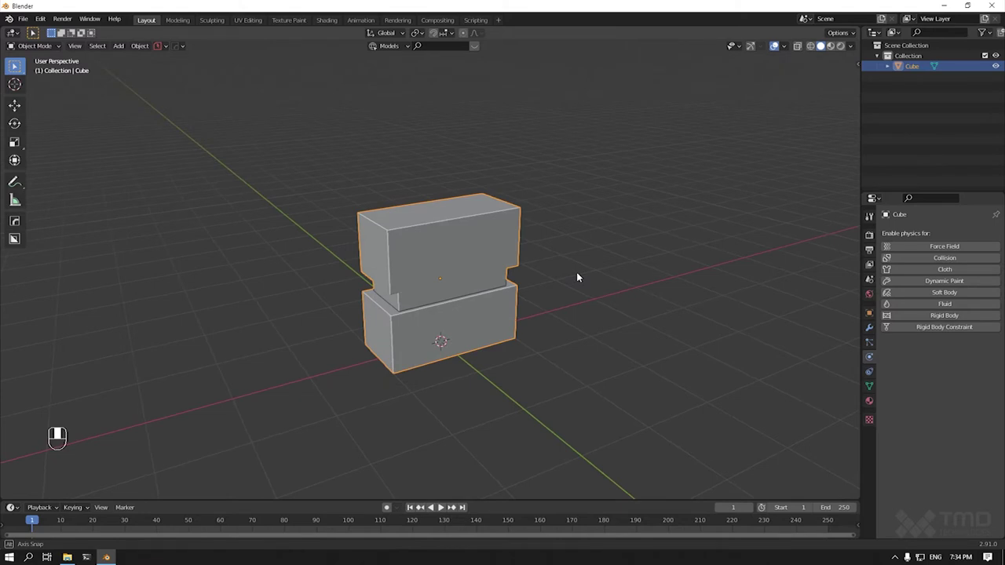
{"action": "middle_click_drag", "start_coordinate": [577, 275], "coordinate": [603, 265]}
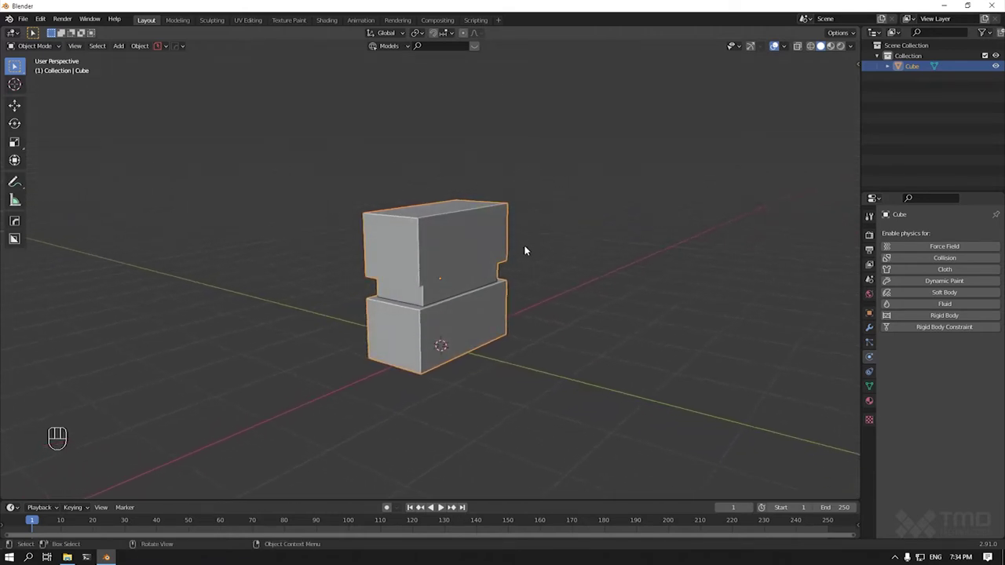
{"action": "middle_click_drag", "start_coordinate": [508, 277], "coordinate": [276, 285]}
{"action": "middle_click_drag", "start_coordinate": [408, 294], "coordinate": [395, 302]}
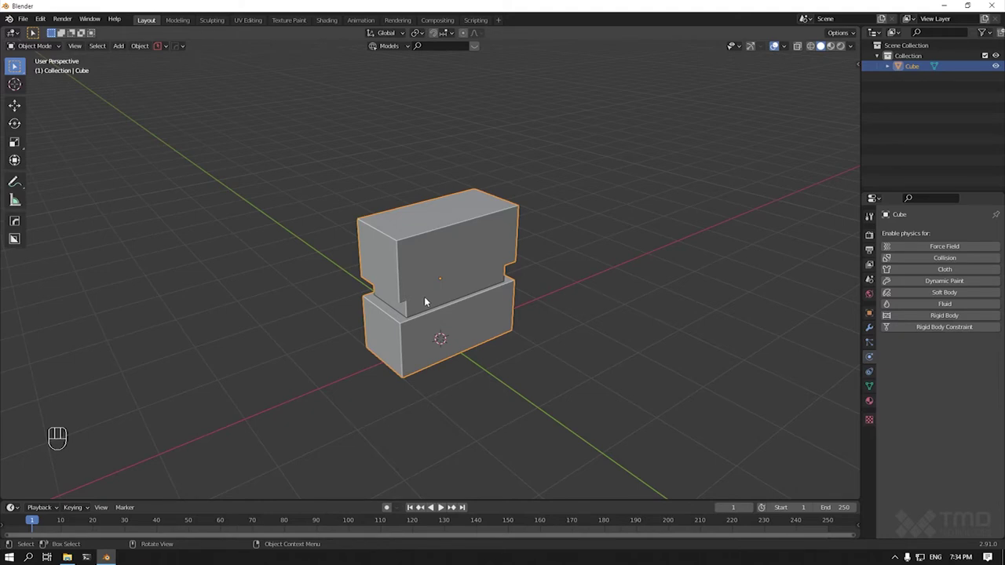
{"action": "middle_click_drag", "start_coordinate": [424, 303], "coordinate": [457, 296]}
{"action": "key", "text": "shift+a"}
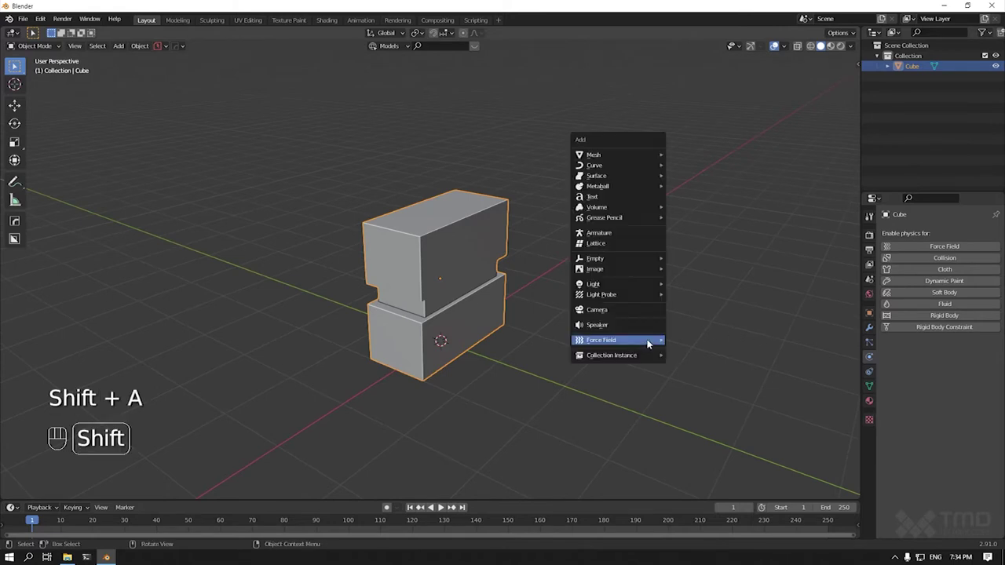
{"action": "mouse_move", "coordinate": [637, 155]}
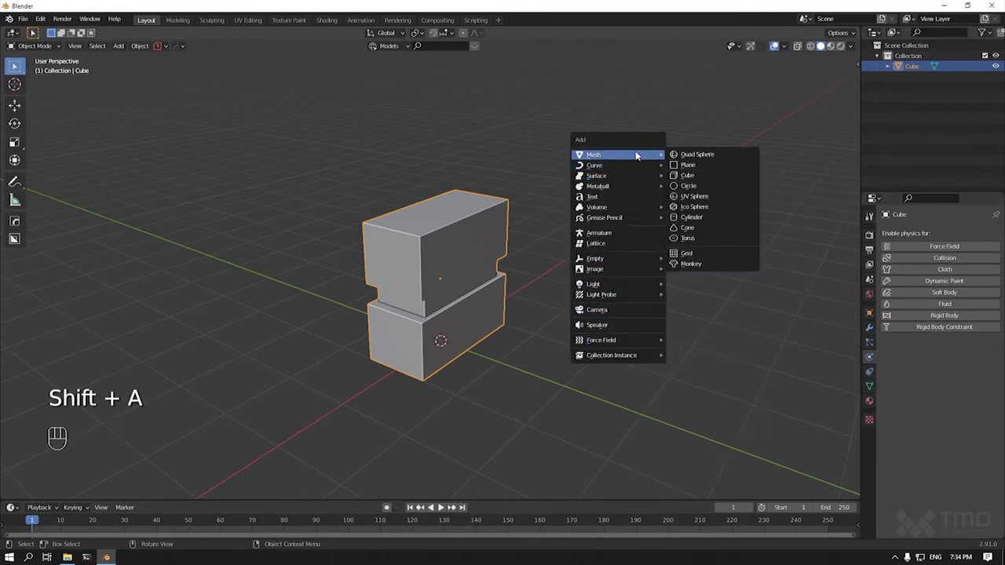
{"action": "left_click", "coordinate": [703, 166]}
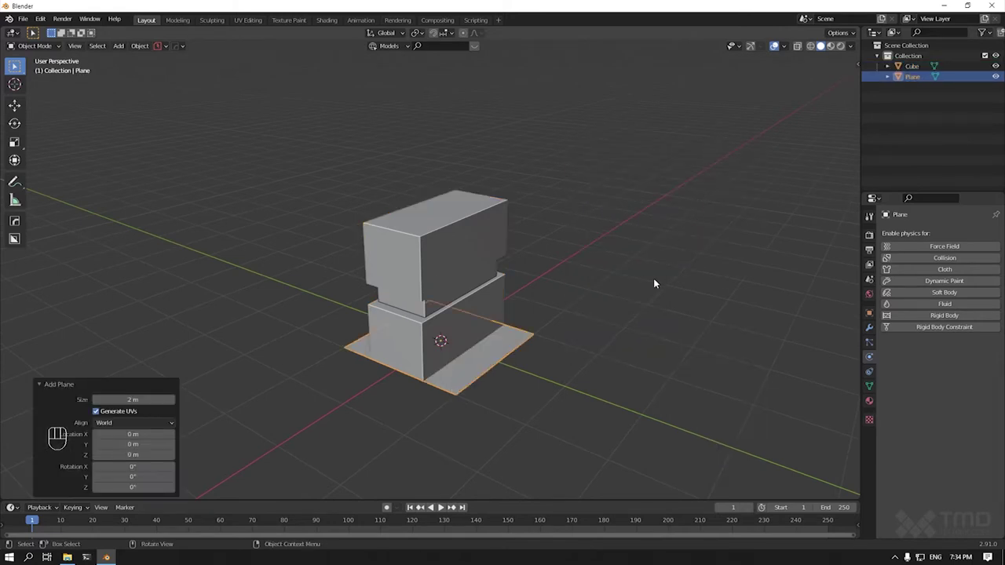
{"action": "key", "text": "g"}
{"action": "left_click", "coordinate": [762, 311]}
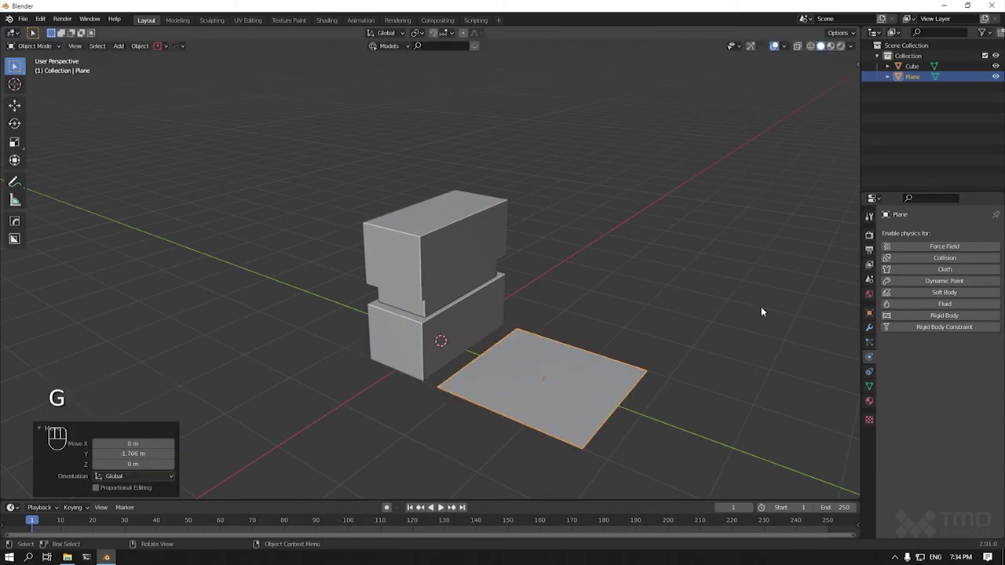
- Scale the plane along X and Y into a narrow strip
{"action": "key", "text": "s"}
{"action": "key", "text": "x"}
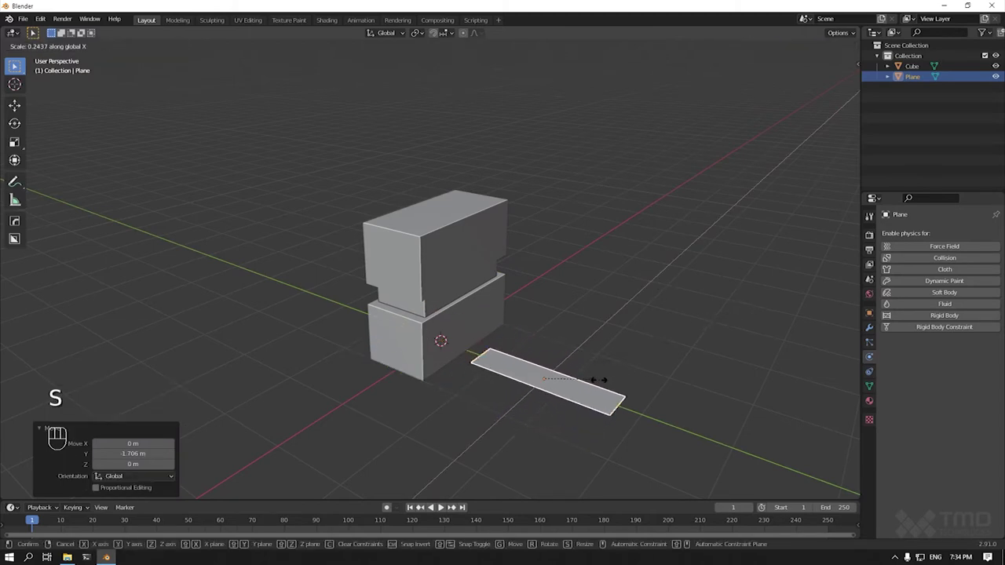
{"action": "left_click", "coordinate": [585, 383]}
{"action": "key", "text": "s"}
{"action": "key", "text": "y"}
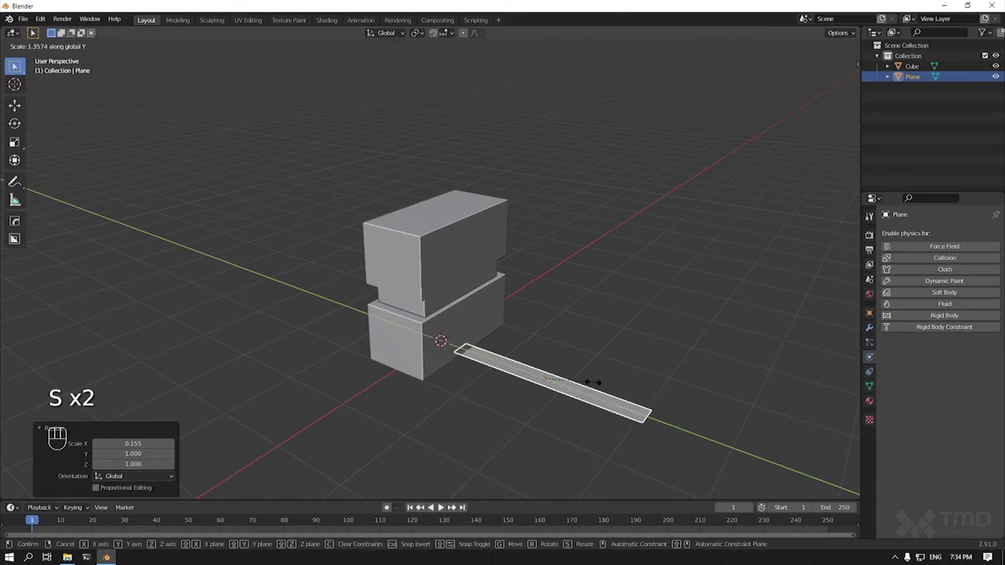
{"action": "left_click", "coordinate": [557, 373]}
{"action": "middle_click_drag", "start_coordinate": [557, 374], "coordinate": [560, 406]}
{"action": "key", "text": "s"}
{"action": "key", "text": "y"}
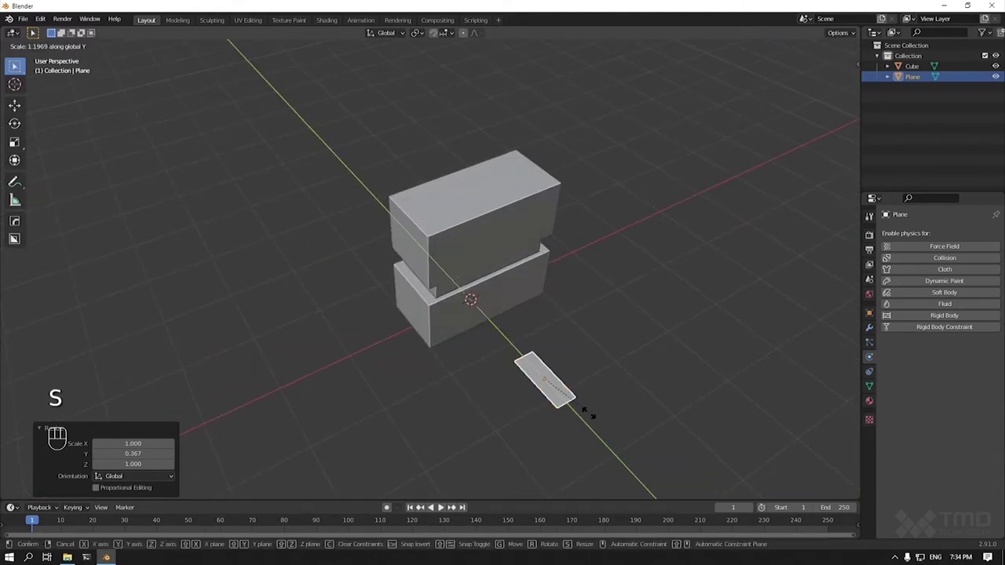
{"action": "left_click", "coordinate": [585, 401]}
- Raise the strip 1.6446 m and stand it up 90° about X
{"action": "key", "text": "g"}
{"action": "key", "text": "z"}
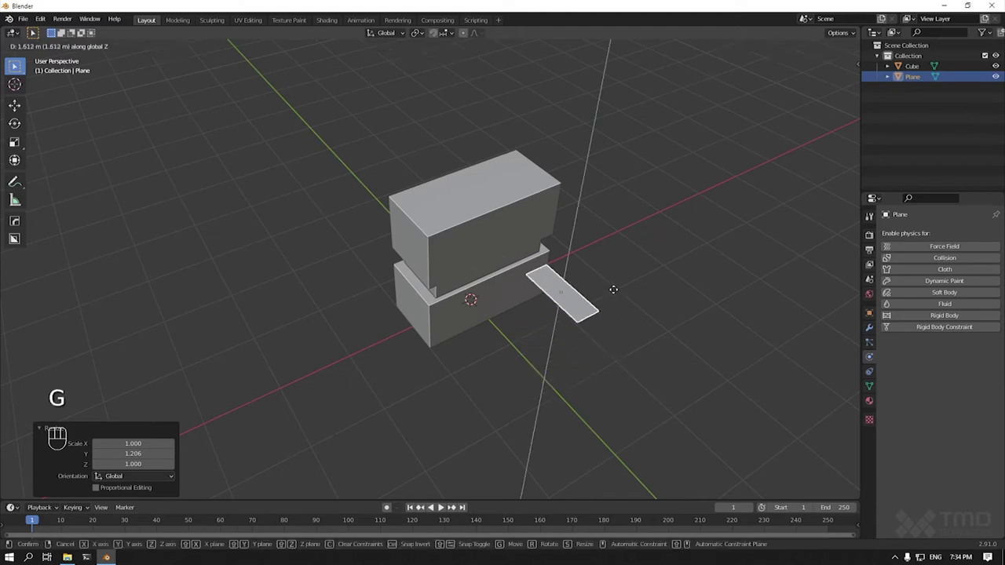
{"action": "left_click", "coordinate": [613, 290]}
{"action": "type", "text": "rx90"}
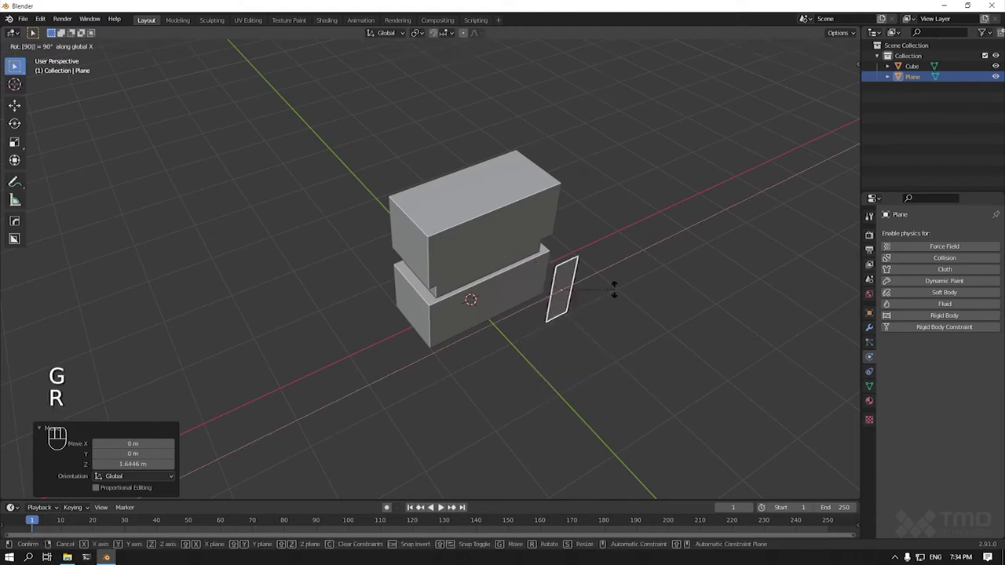
{"action": "left_click", "coordinate": [614, 289]}
{"action": "key", "text": "ctrl+a"}
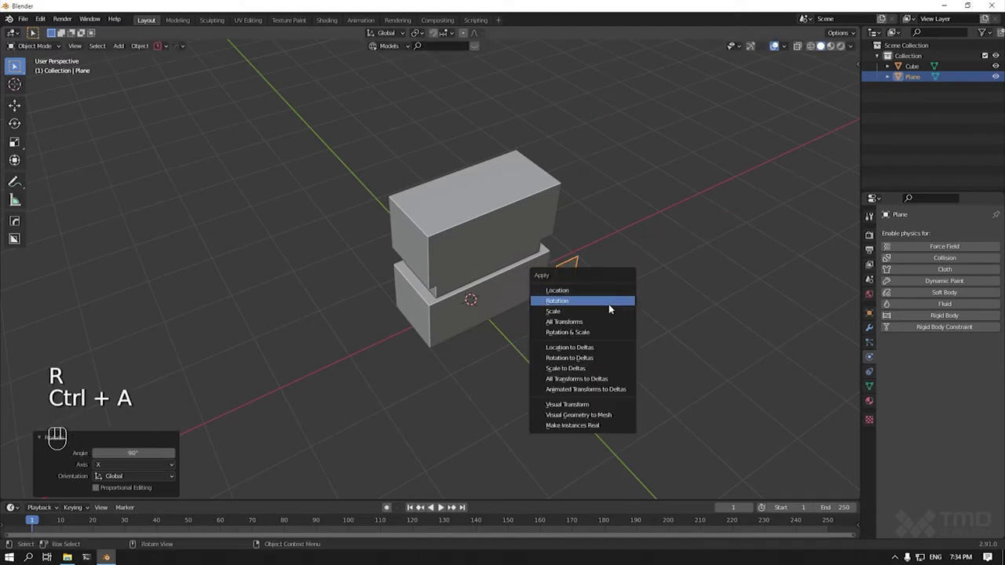
- Apply the strip's scale and tilt it 45° about Y
{"action": "left_click", "coordinate": [604, 311]}
{"action": "middle_click_drag", "start_coordinate": [604, 311], "coordinate": [598, 278]}
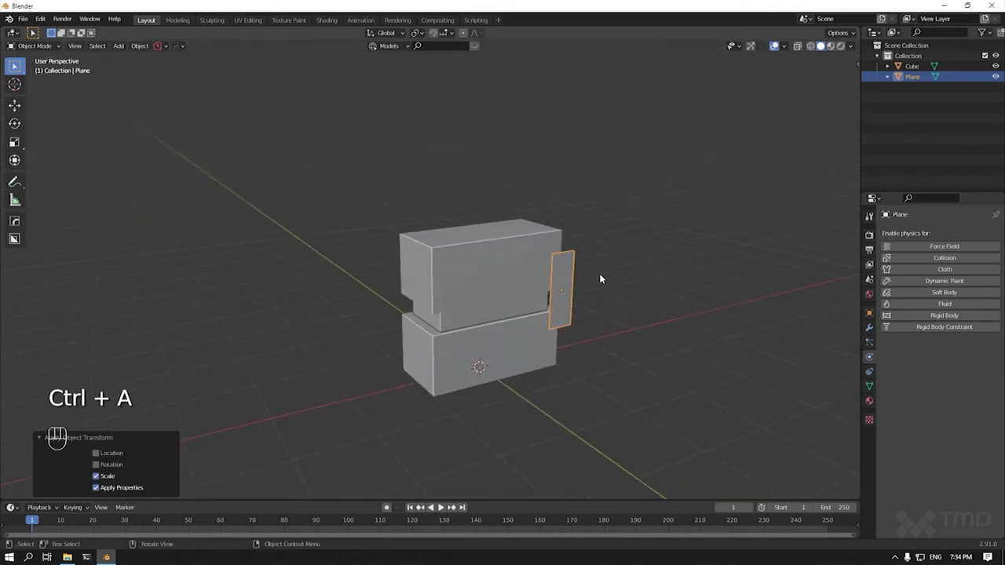
{"action": "key", "text": "s"}
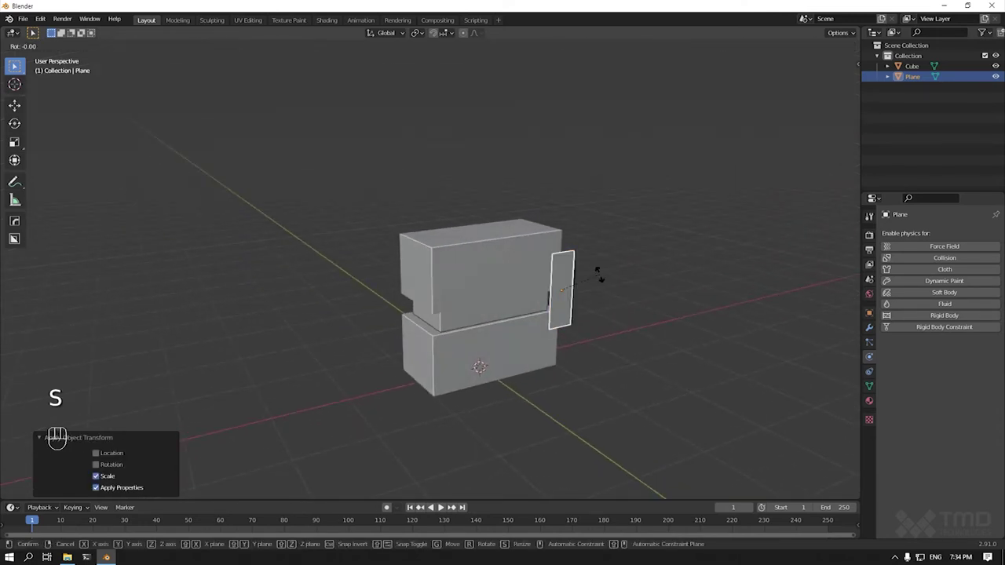
{"action": "type", "text": "y45"}
{"action": "left_click", "coordinate": [601, 279]}
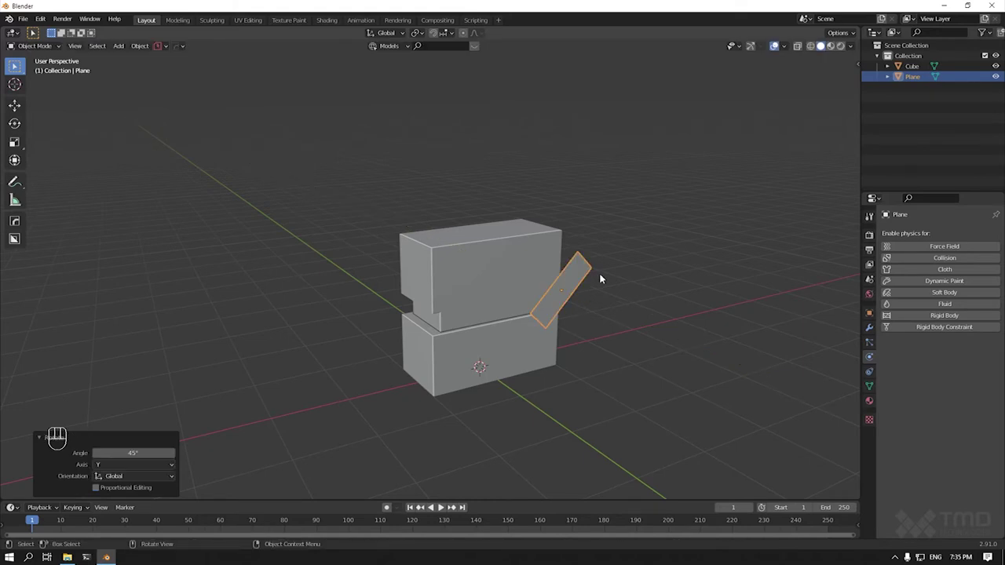
- Enlarge the strip slightly and apply its new scale
{"action": "key", "text": "s"}
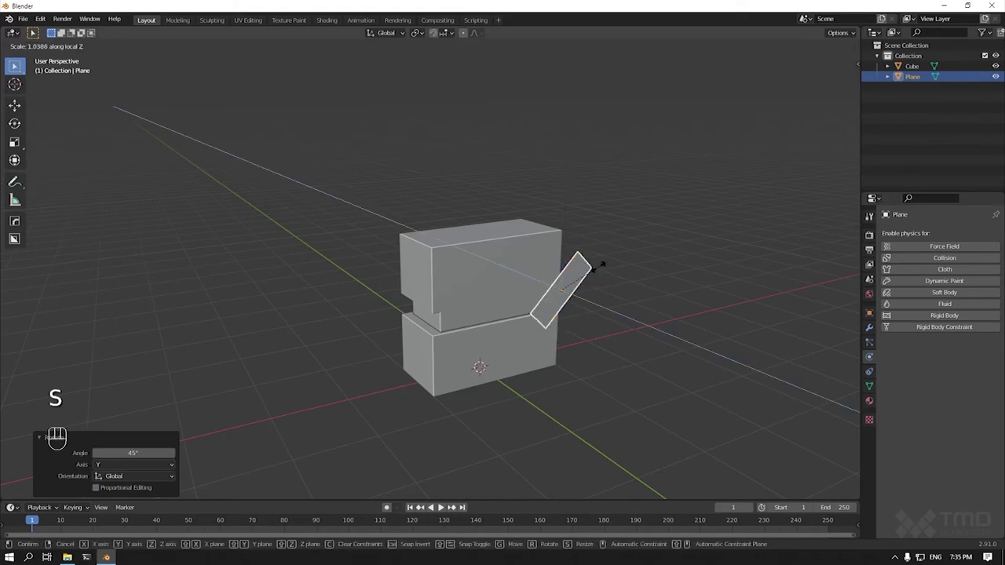
{"action": "left_click", "coordinate": [607, 267]}
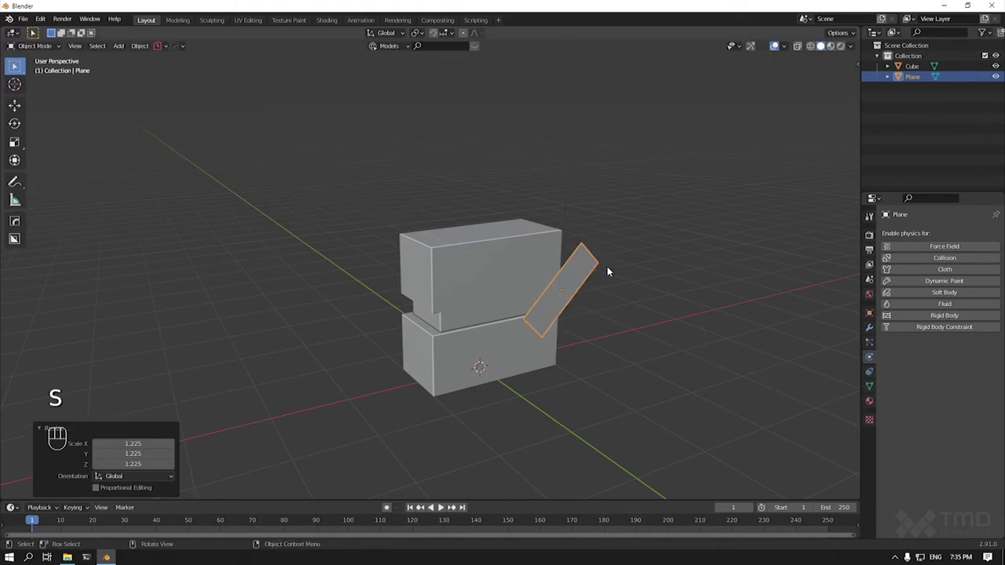
{"action": "key", "text": "ctrl+a"}
{"action": "left_click", "coordinate": [606, 269]}
{"action": "middle_click_drag", "start_coordinate": [605, 267], "coordinate": [658, 272]}
- Move the strip vertically and 0.037906 m along Y into the block's seam, then select the Cube
{"action": "key", "text": "g"}
{"action": "middle_click", "coordinate": [657, 269]}
{"action": "left_click", "coordinate": [648, 321]}
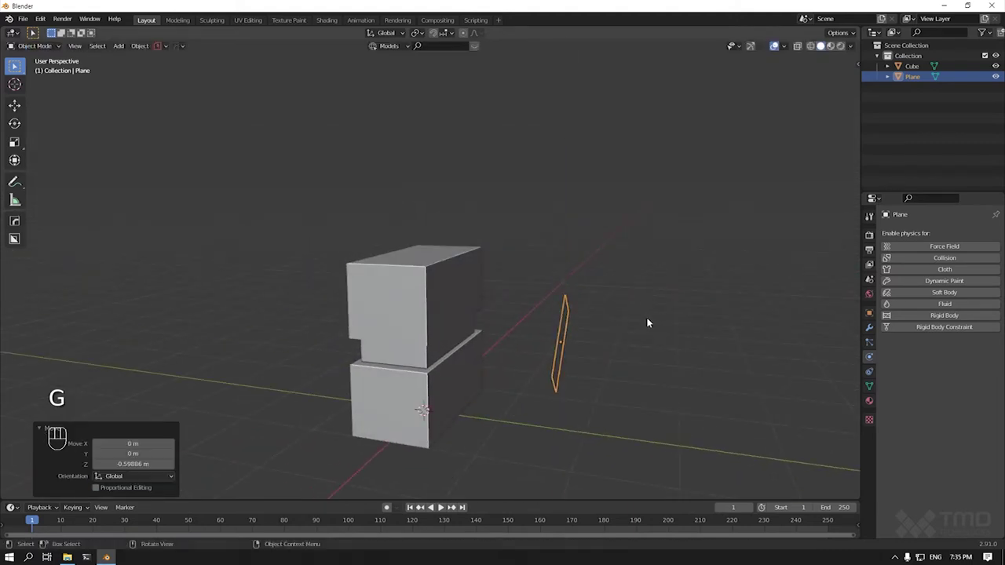
{"action": "key", "text": "g"}
{"action": "key", "text": "y"}
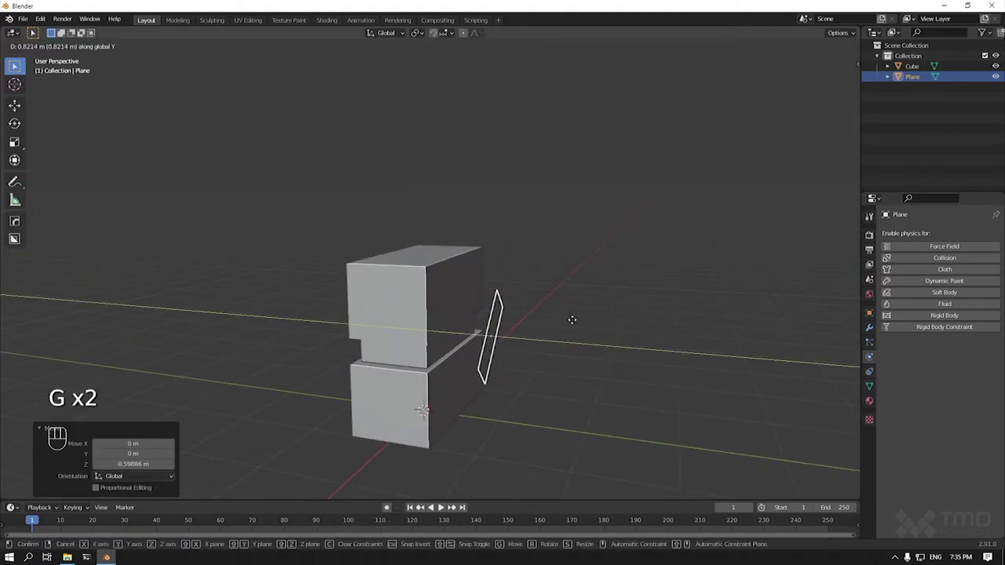
{"action": "left_click", "coordinate": [548, 324]}
{"action": "middle_click_drag", "start_coordinate": [548, 323], "coordinate": [611, 354]}
{"action": "key", "text": "g"}
{"action": "key", "text": "y"}
{"action": "left_click", "coordinate": [355, 314]}
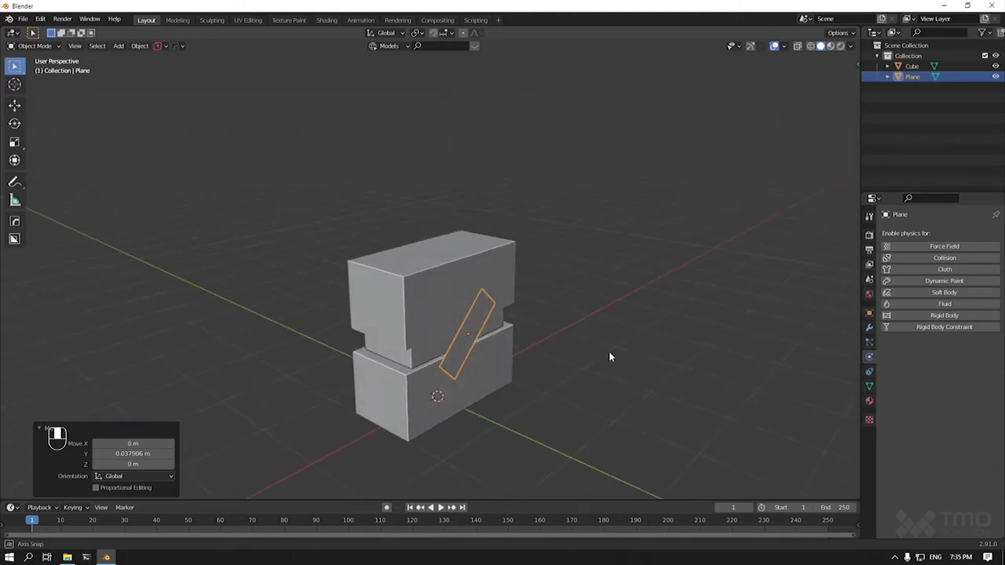
{"action": "left_click", "coordinate": [422, 310]}
{"action": "key", "text": "shift+a"}
- Add a Vortex force field, scale it to 0.593 and raise it toward the seam
{"action": "mouse_move", "coordinate": [500, 337]}
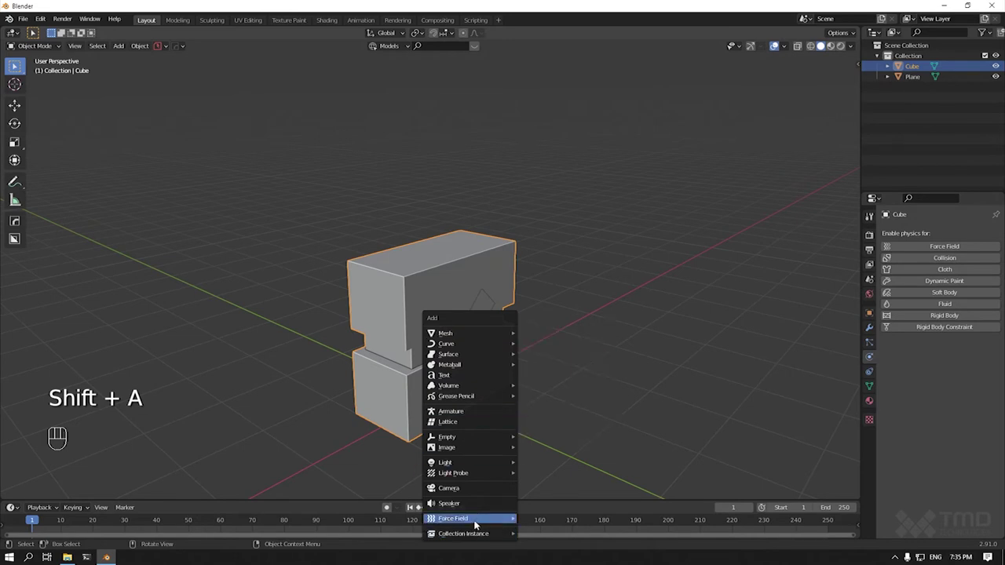
{"action": "mouse_move", "coordinate": [508, 522]}
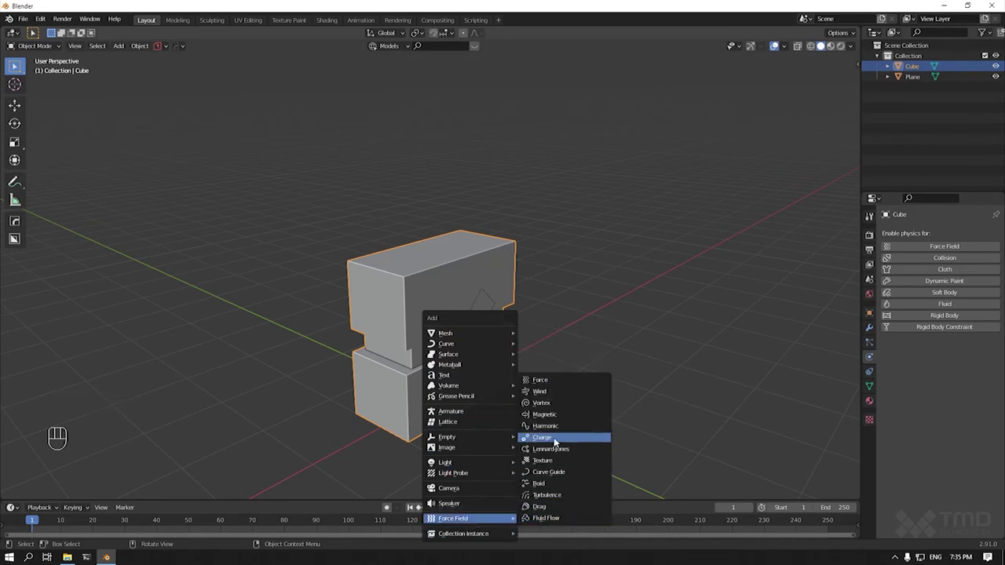
{"action": "left_click", "coordinate": [559, 403]}
{"action": "key", "text": "s"}
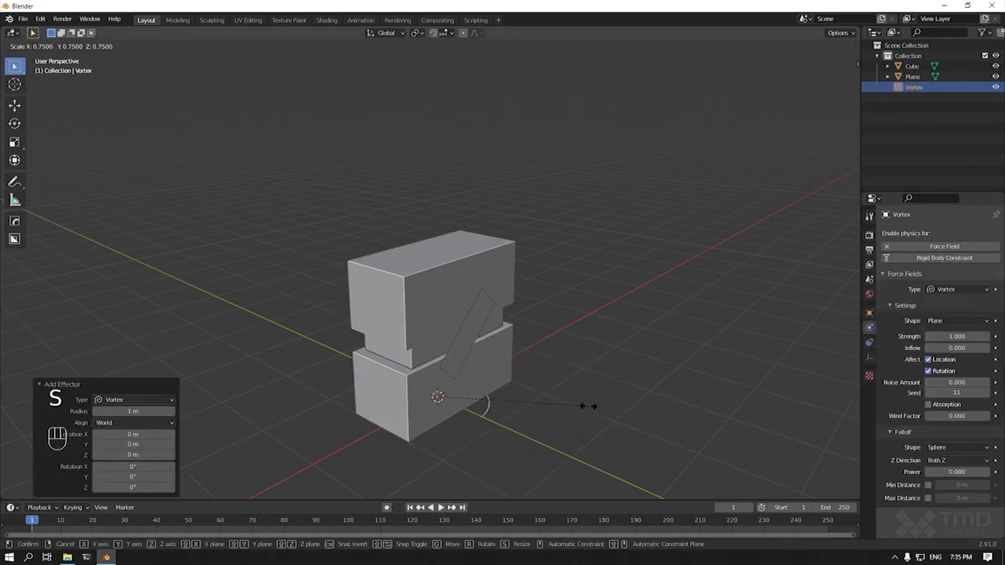
{"action": "left_click", "coordinate": [560, 406]}
{"action": "key", "text": "g"}
{"action": "key", "text": "z"}
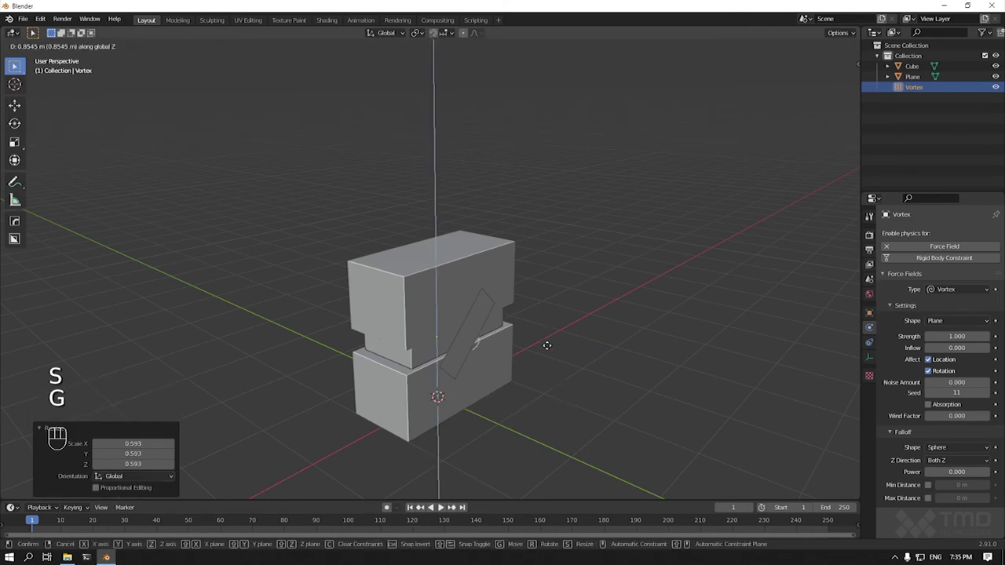
{"action": "left_click", "coordinate": [547, 345]}
{"action": "middle_click_drag", "start_coordinate": [547, 345], "coordinate": [472, 292]}
{"action": "left_click", "coordinate": [472, 281]}
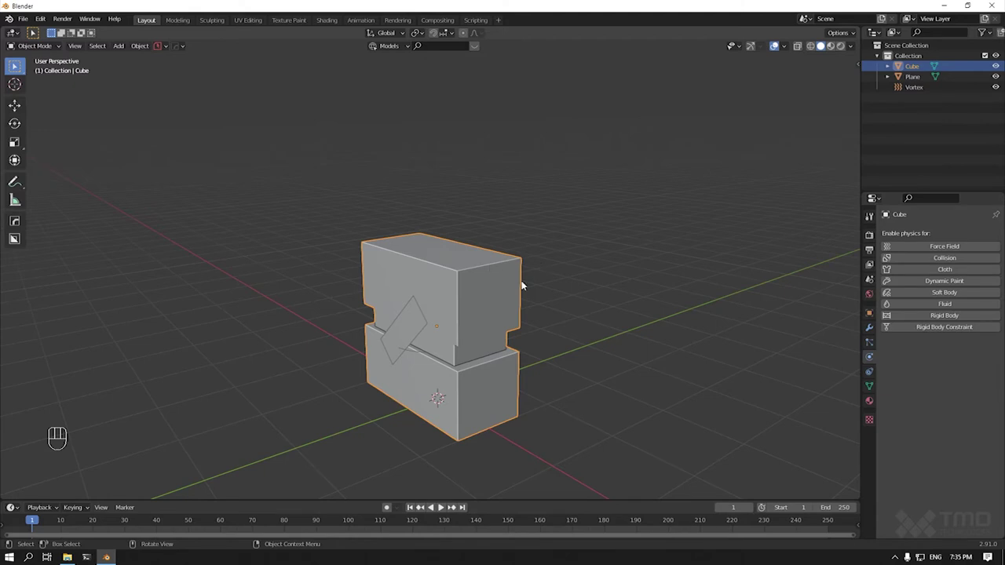
- Make the Cube a collision object with cloth friction 80
{"action": "middle_click_drag", "start_coordinate": [522, 287], "coordinate": [453, 274]}
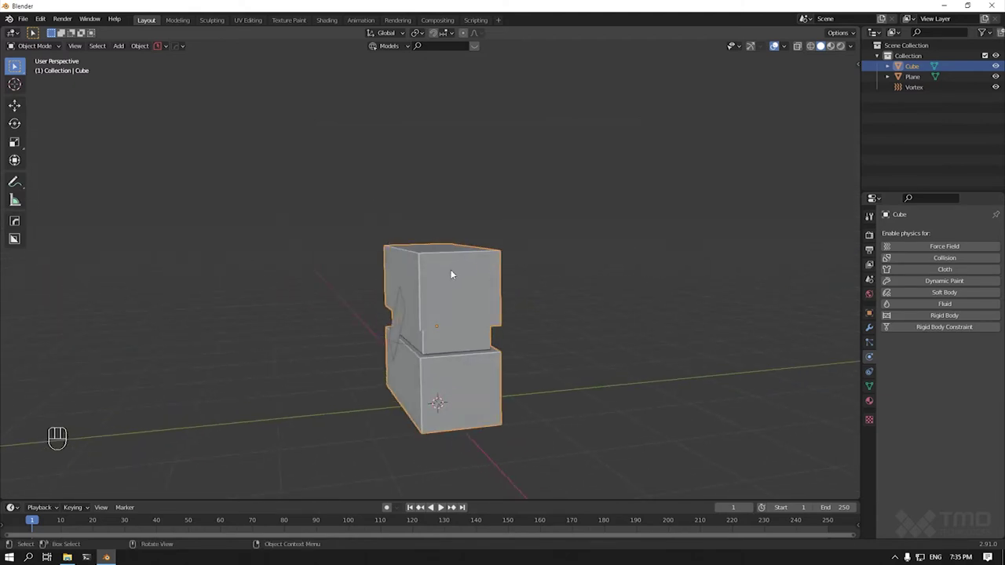
{"action": "left_click", "coordinate": [939, 261]}
{"action": "scroll", "coordinate": [922, 427], "scroll_direction": "down", "scroll_amount": 1}
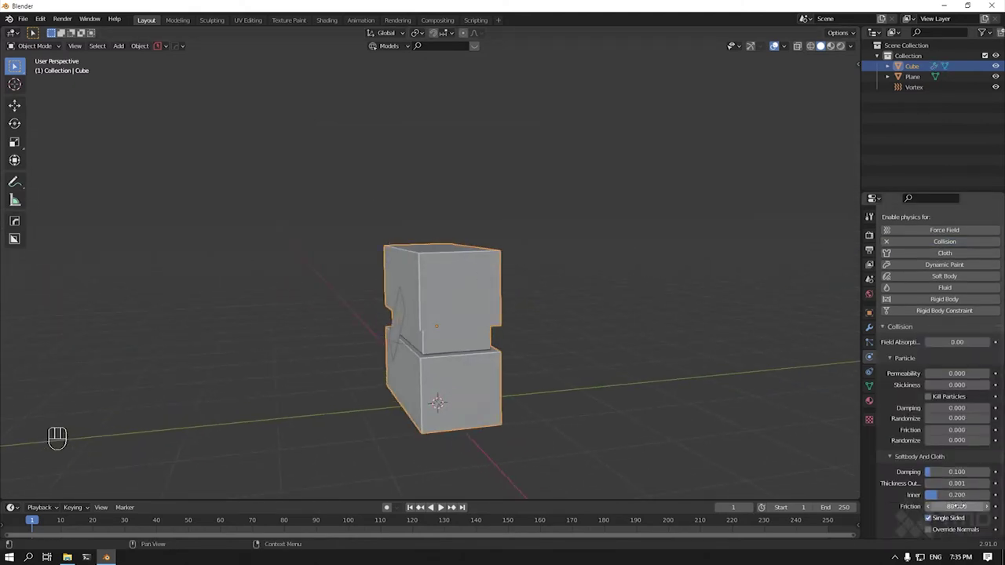
{"action": "left_click", "coordinate": [959, 507]}
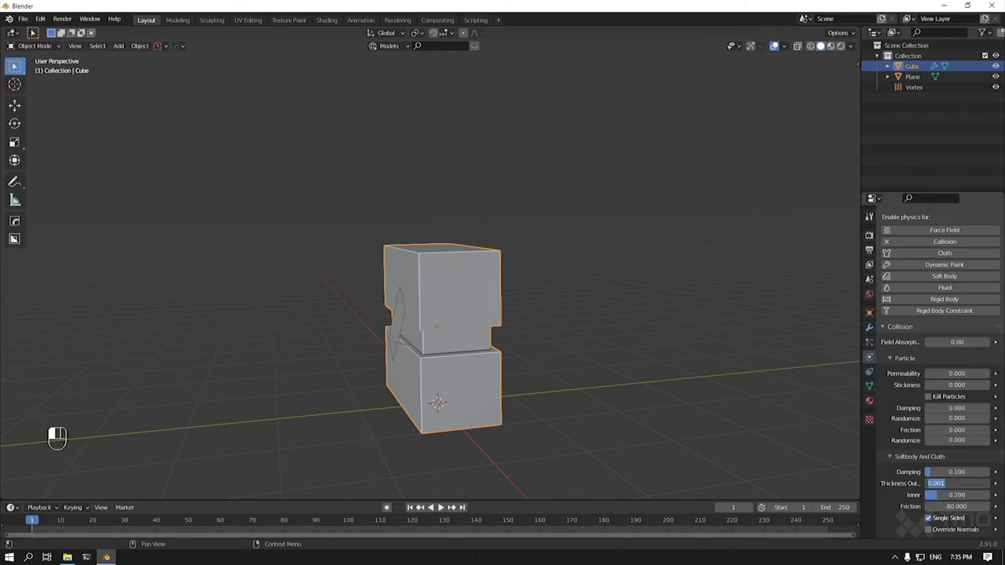
{"action": "middle_click_drag", "start_coordinate": [610, 393], "coordinate": [632, 381]}
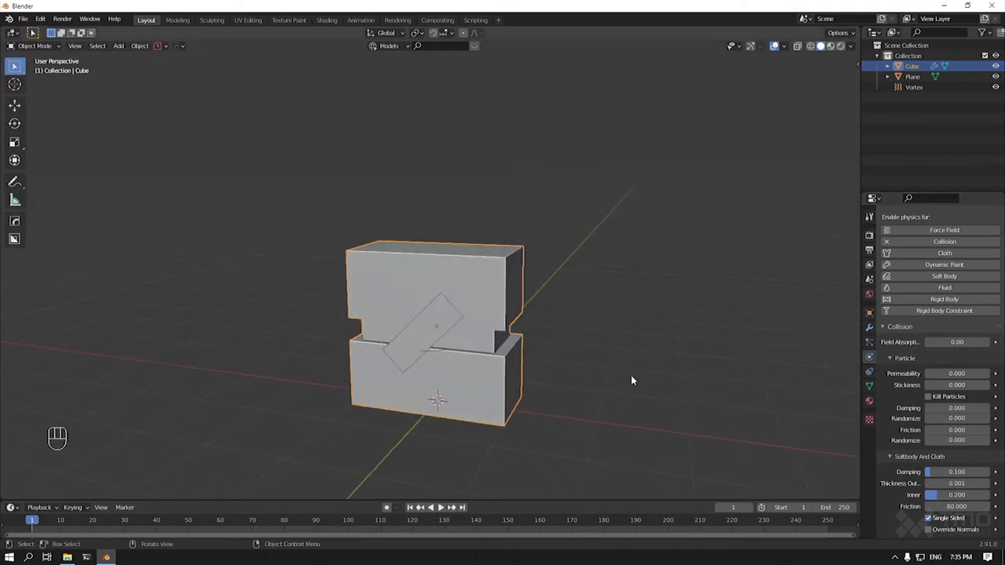
- Apply scale on the strip plane and then on the notched cube
{"action": "left_click", "coordinate": [410, 338]}
{"action": "middle_click_drag", "start_coordinate": [722, 281], "coordinate": [653, 293]}
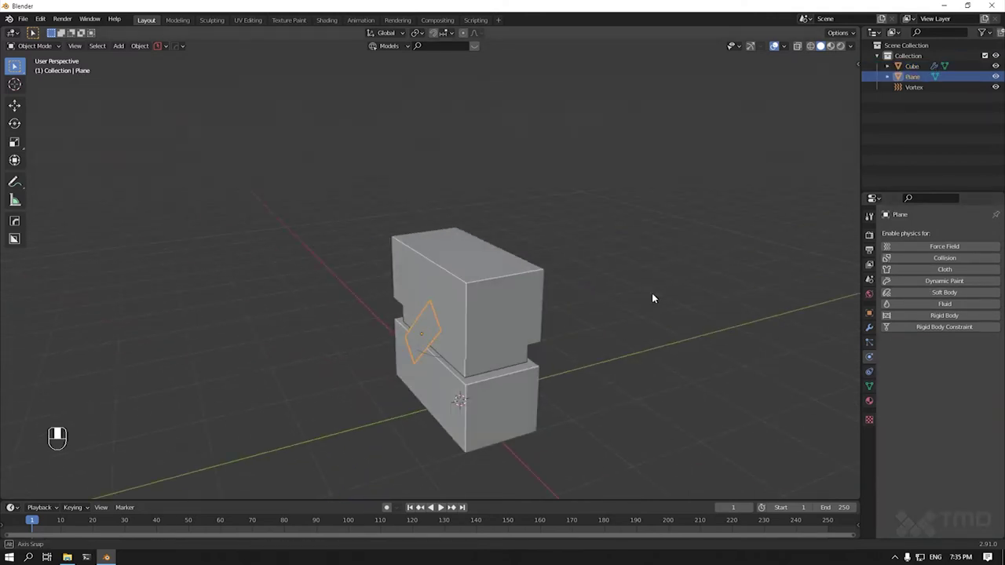
{"action": "key", "text": "ctrl+a"}
{"action": "left_click", "coordinate": [641, 296]}
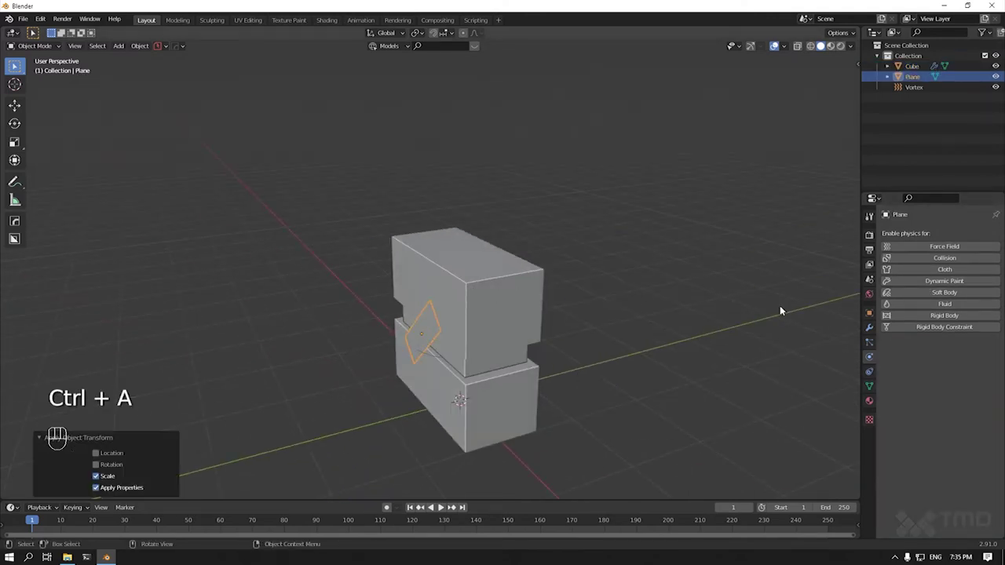
{"action": "left_click", "coordinate": [498, 300]}
{"action": "key", "text": "ctrl+a"}
{"action": "left_click", "coordinate": [498, 300]}
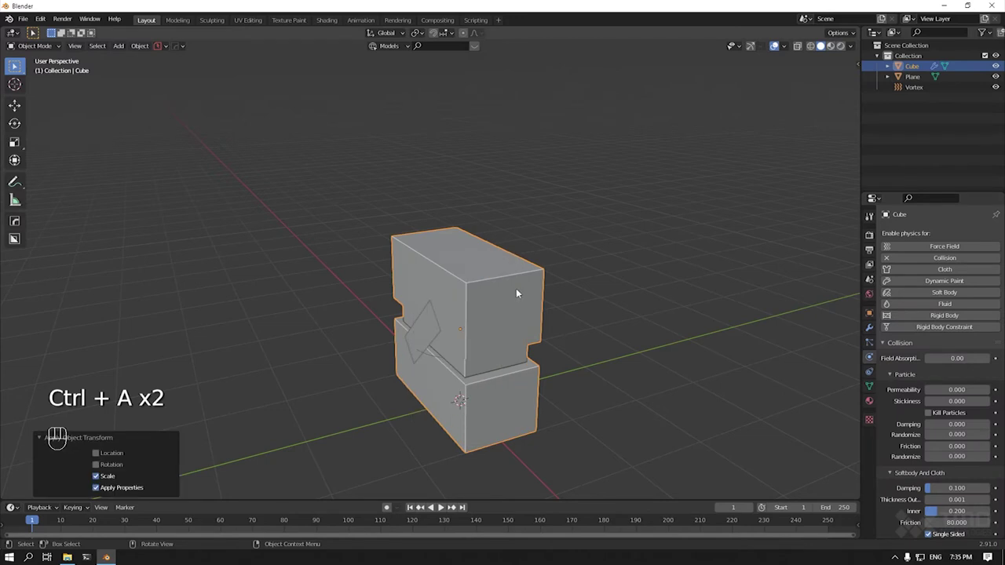
{"action": "middle_click_drag", "start_coordinate": [516, 292], "coordinate": [533, 302]}
{"action": "left_click", "coordinate": [440, 345]}
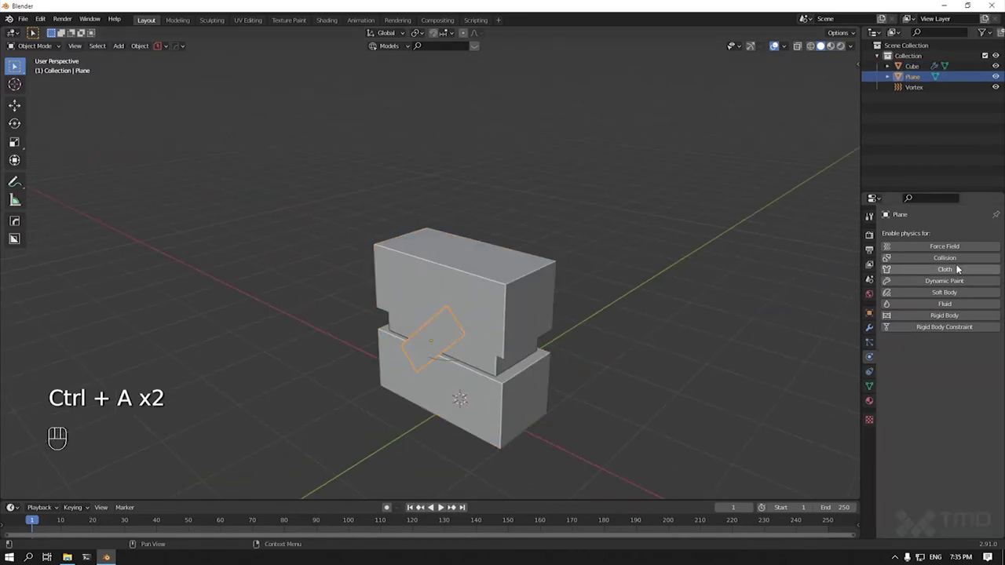
- Give the plane cloth physics with 10 quality steps and collision quality 10
{"action": "left_click", "coordinate": [948, 271]}
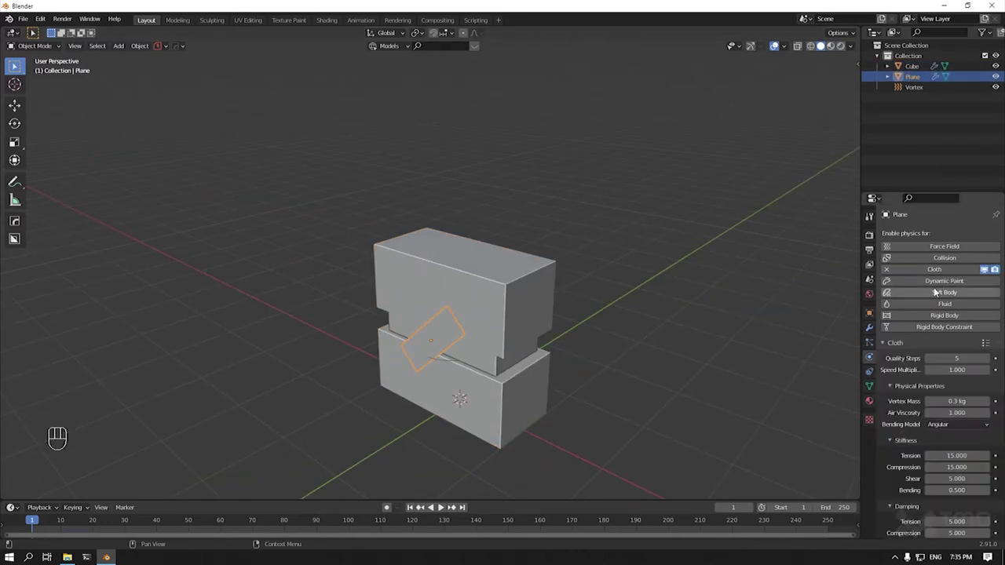
{"action": "left_click", "coordinate": [948, 358]}
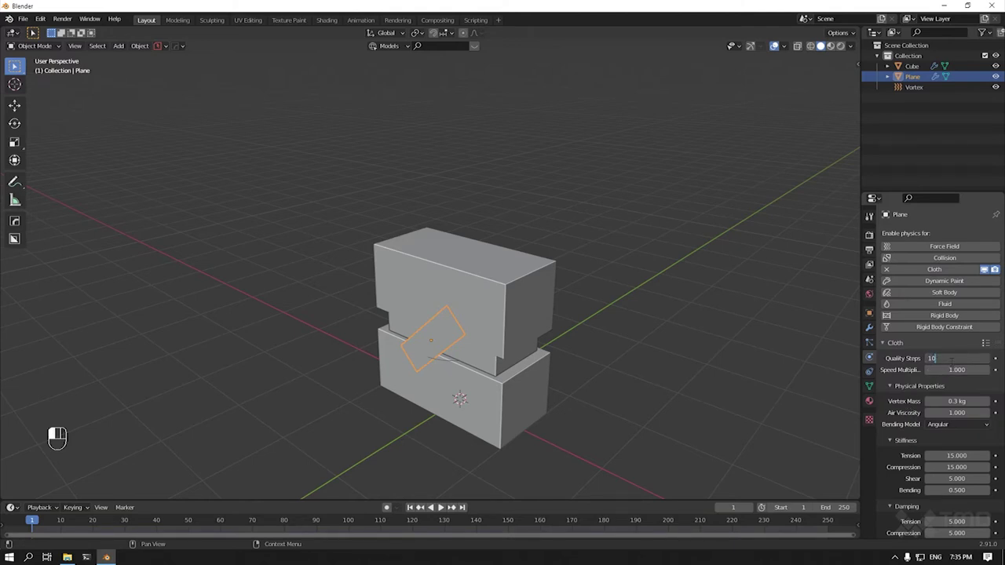
{"action": "key", "text": "Return"}
{"action": "scroll", "coordinate": [927, 384], "scroll_direction": "down", "scroll_amount": 9}
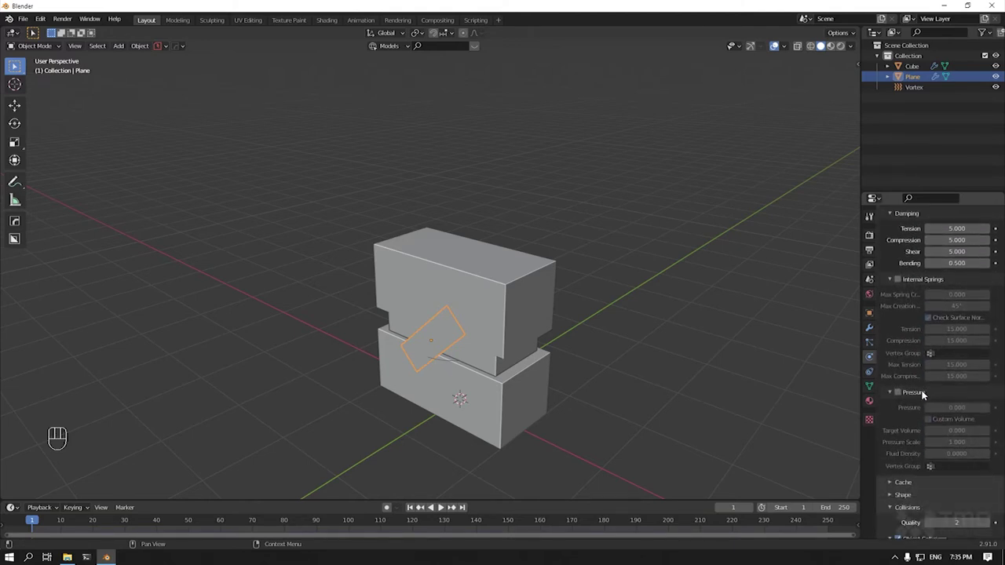
{"action": "scroll", "coordinate": [911, 416], "scroll_direction": "down", "scroll_amount": 3}
{"action": "left_click", "coordinate": [965, 459]}
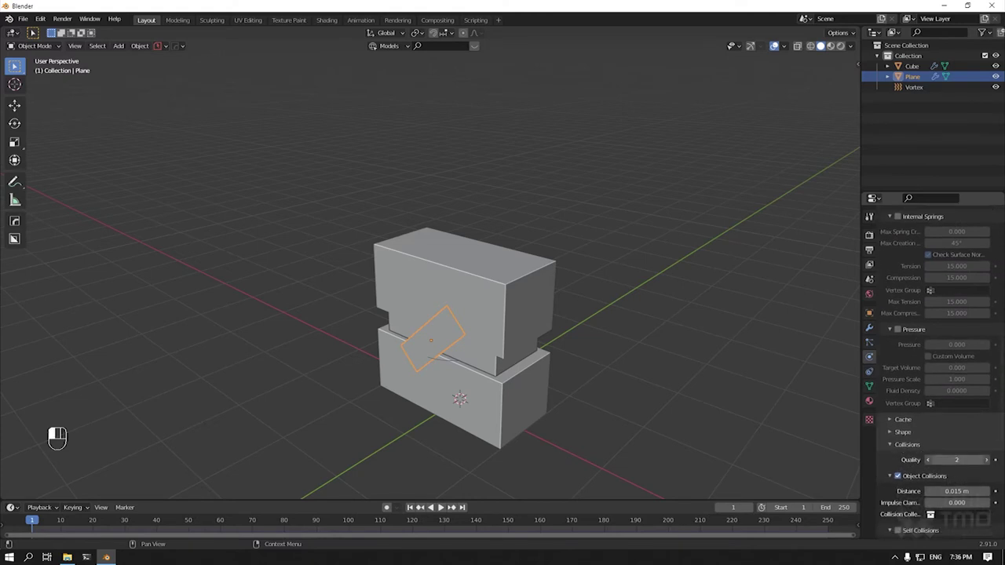
{"action": "type", "text": "10"}
{"action": "key", "text": "Return"}
- Set the cloth collision distance to 0.001 m and the Gravity field weight to 0
{"action": "scroll", "coordinate": [935, 476], "scroll_direction": "down", "scroll_amount": 3}
{"action": "left_click", "coordinate": [957, 429]}
{"action": "type", "text": "0.001"}
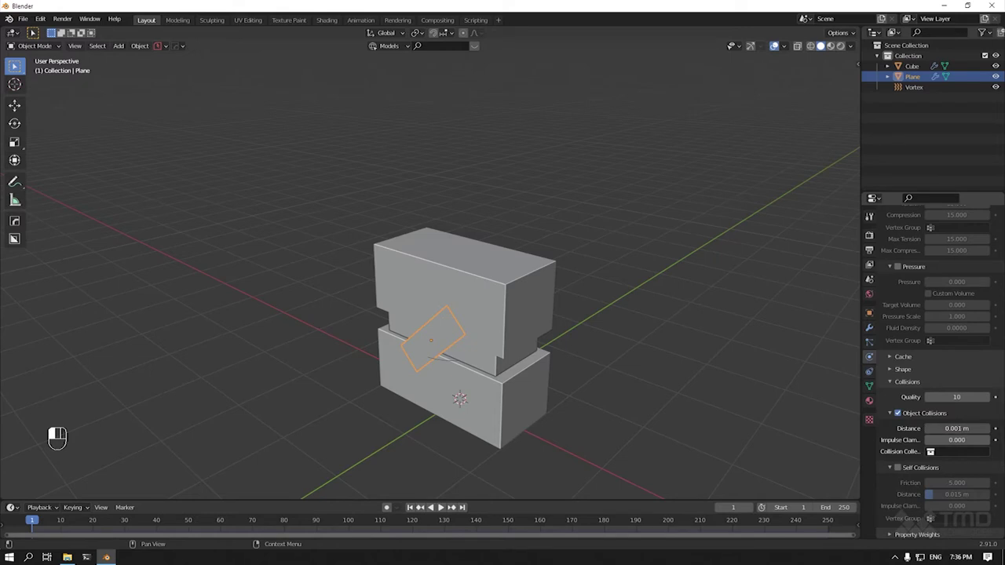
{"action": "key", "text": "Return"}
{"action": "scroll", "coordinate": [957, 434], "scroll_direction": "down", "scroll_amount": 8}
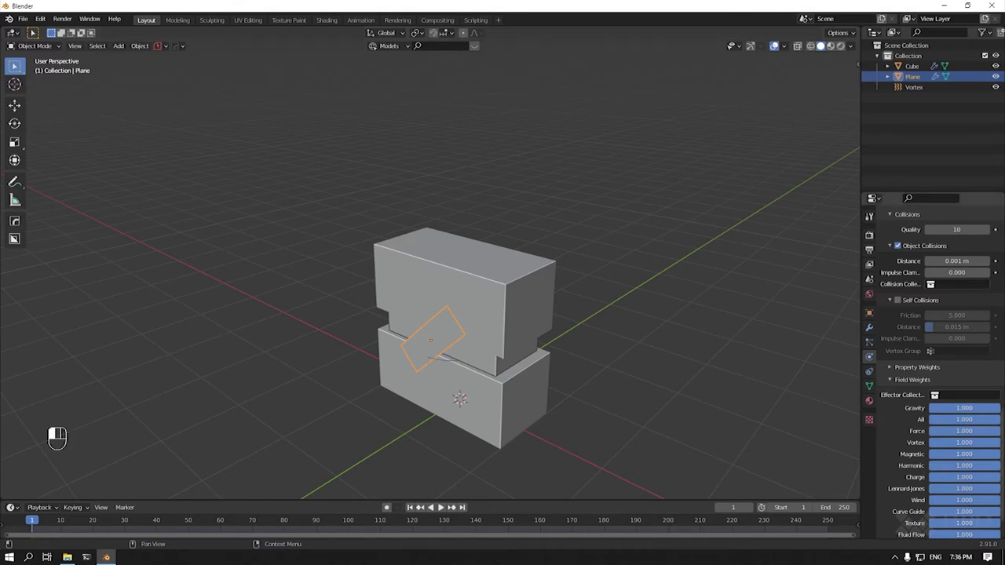
{"action": "key", "text": "BackSpace"}
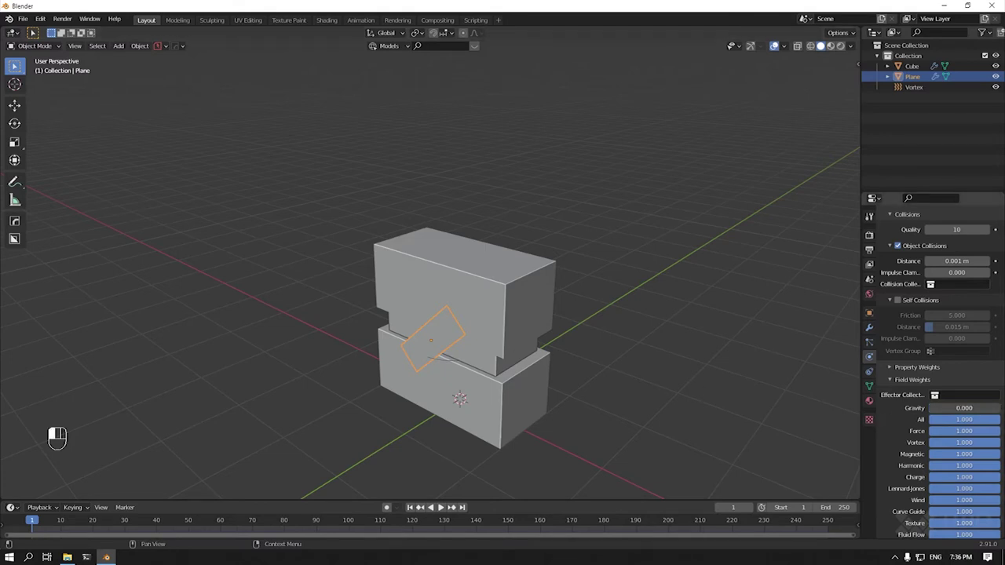
{"action": "middle_click_drag", "start_coordinate": [695, 337], "coordinate": [639, 348]}
{"action": "scroll", "coordinate": [453, 341], "scroll_direction": "up", "scroll_amount": 5}
{"action": "scroll", "coordinate": [452, 341], "scroll_direction": "down", "scroll_amount": 5}
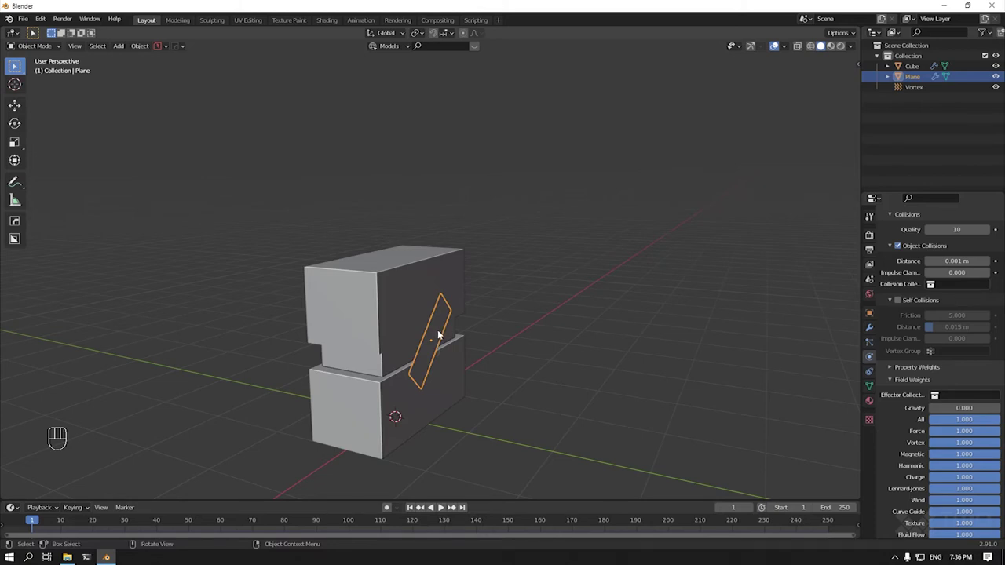
- Dice the strip into 25 segments along both X and Y with MeshTools Dice
{"action": "key", "text": "q"}
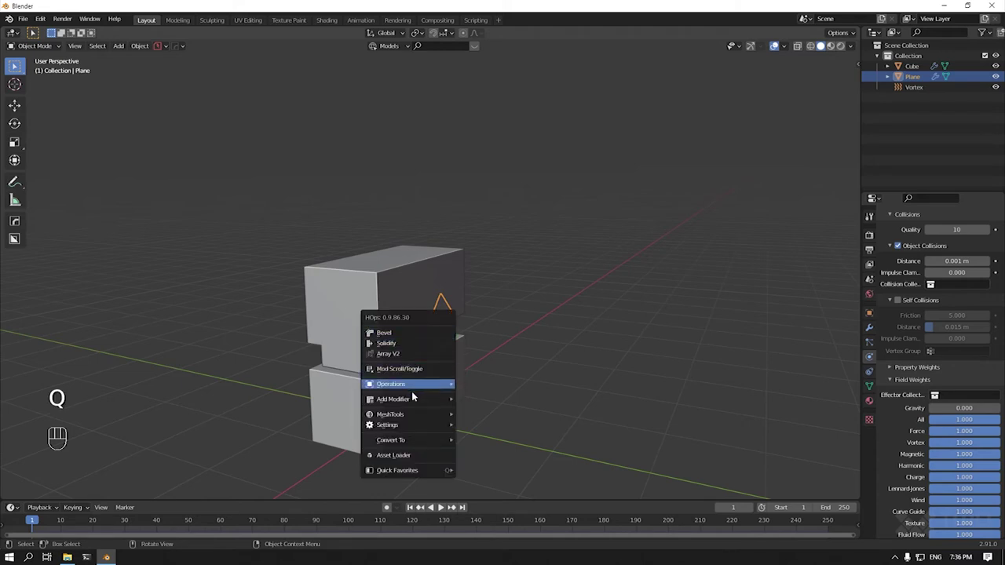
{"action": "mouse_move", "coordinate": [406, 416]}
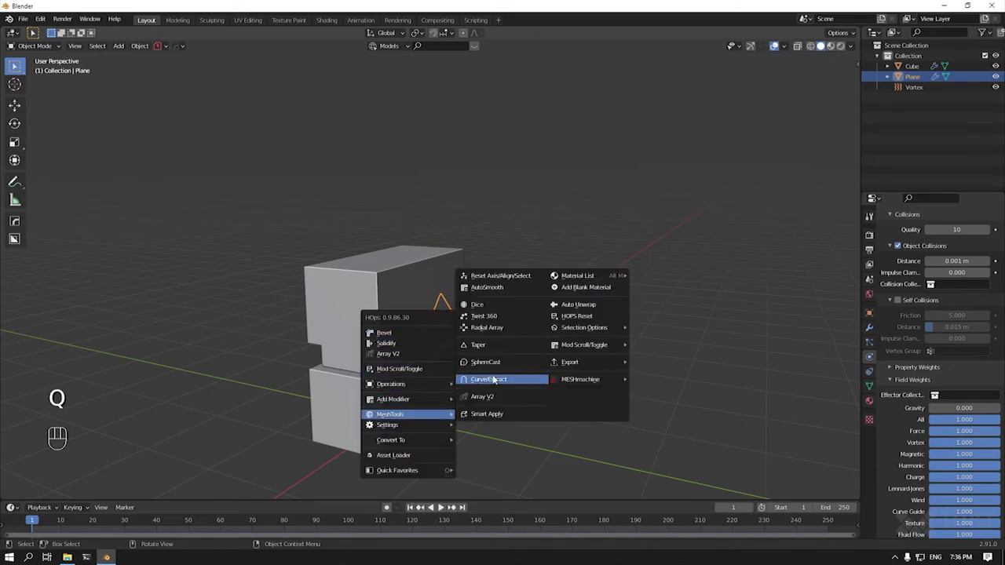
{"action": "left_click", "coordinate": [490, 306]}
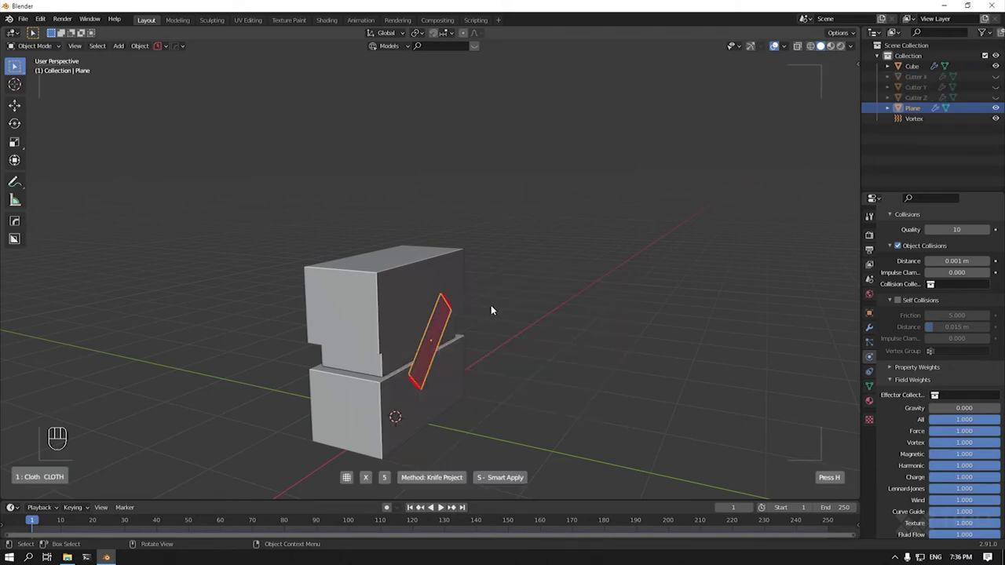
{"action": "key", "text": "y"}
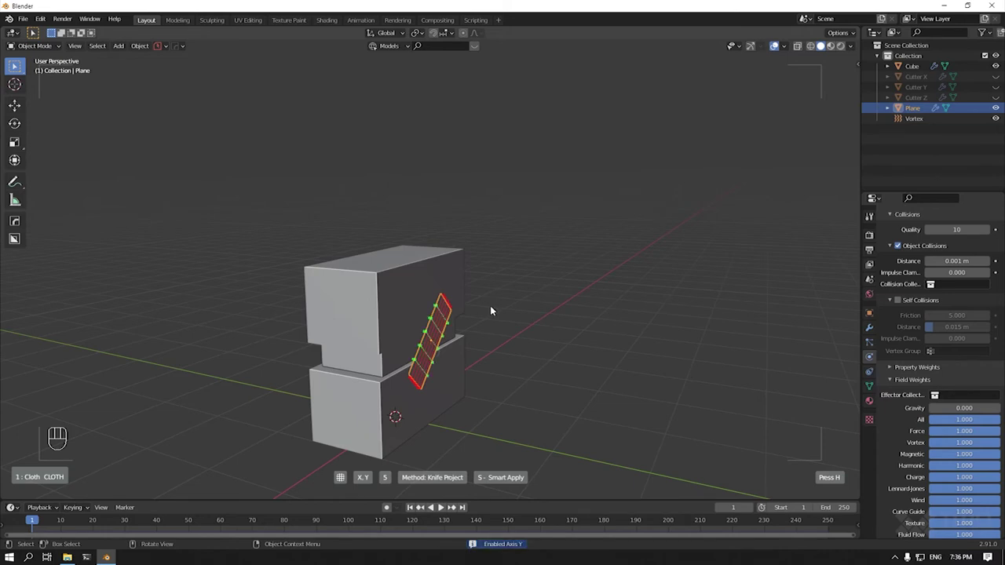
{"action": "scroll", "coordinate": [490, 311], "scroll_direction": "up", "scroll_amount": 17}
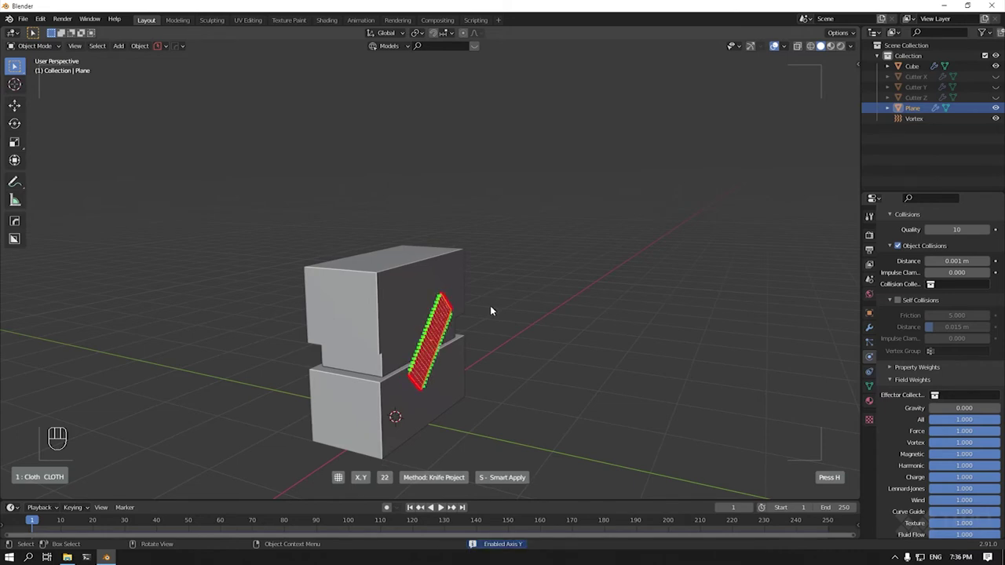
{"action": "scroll", "coordinate": [490, 311], "scroll_direction": "up", "scroll_amount": 3}
{"action": "left_click", "coordinate": [490, 311]}
{"action": "middle_click_drag", "start_coordinate": [490, 312], "coordinate": [471, 327]}
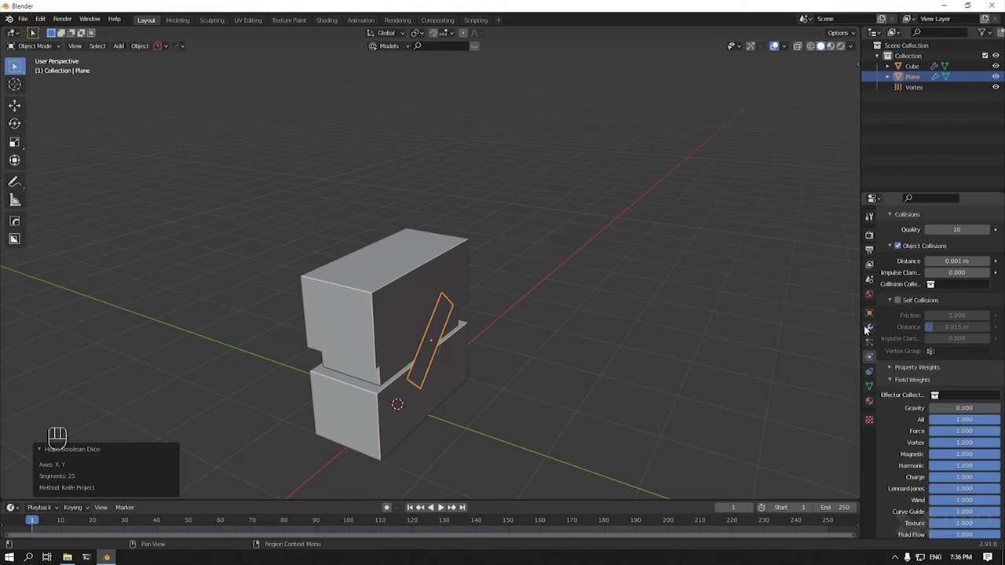
- Set the Vortex field strength to 150, affecting location only
{"action": "left_click", "coordinate": [914, 87]}
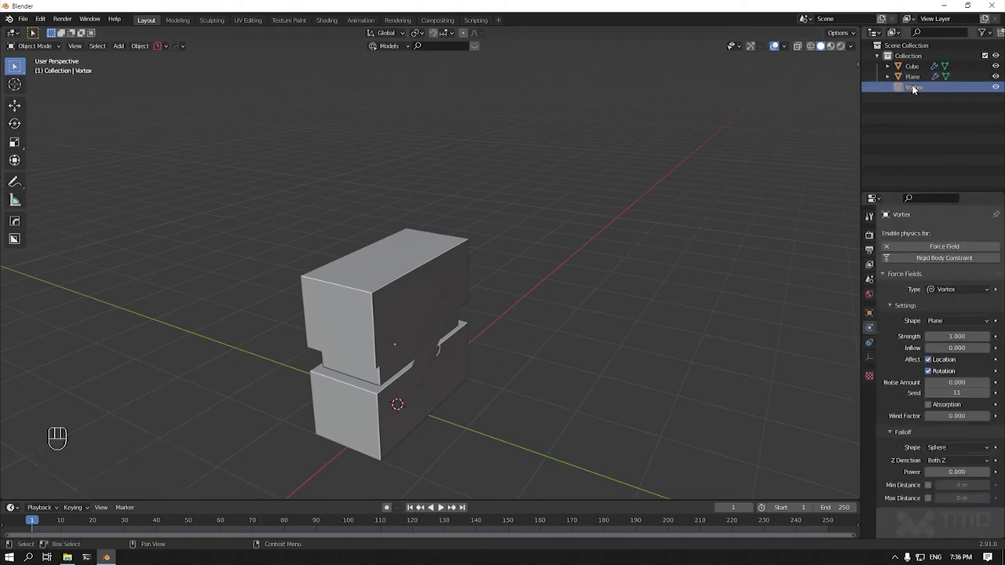
{"action": "left_click", "coordinate": [946, 336]}
{"action": "type", "text": "1.0"}
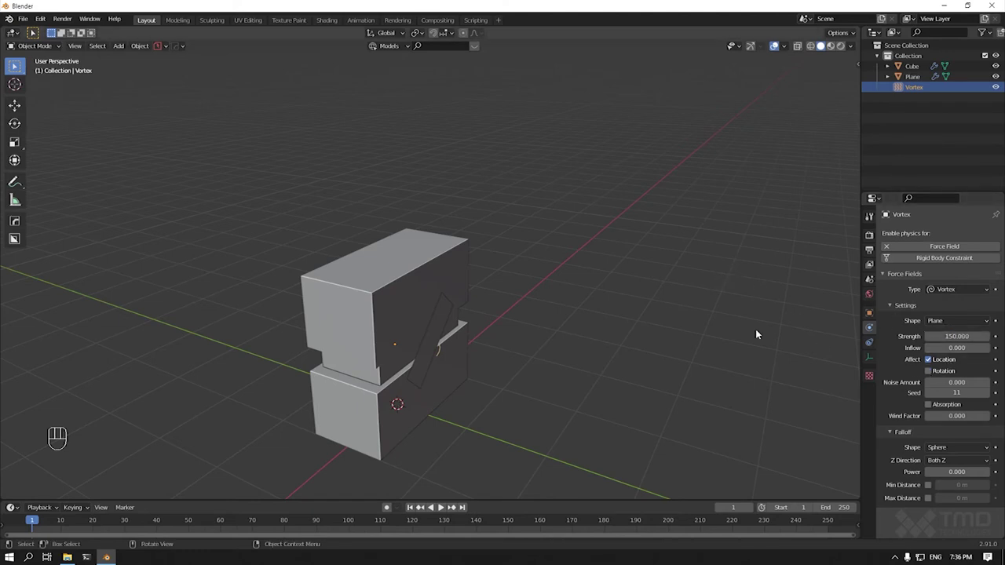
{"action": "middle_click_drag", "start_coordinate": [756, 329], "coordinate": [647, 283]}
{"action": "middle_click_drag", "start_coordinate": [476, 317], "coordinate": [424, 332]}
- Play the simulation to frame 32 to see the cloth drawn toward the seam
{"action": "key", "text": "space"}
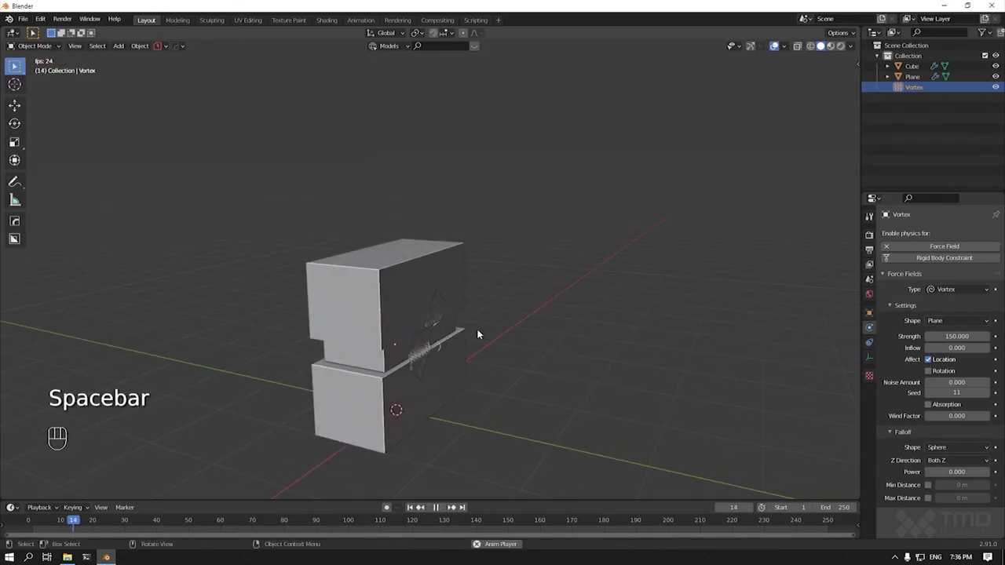
{"action": "key", "text": "space"}
{"action": "middle_click_drag", "start_coordinate": [478, 333], "coordinate": [434, 327]}
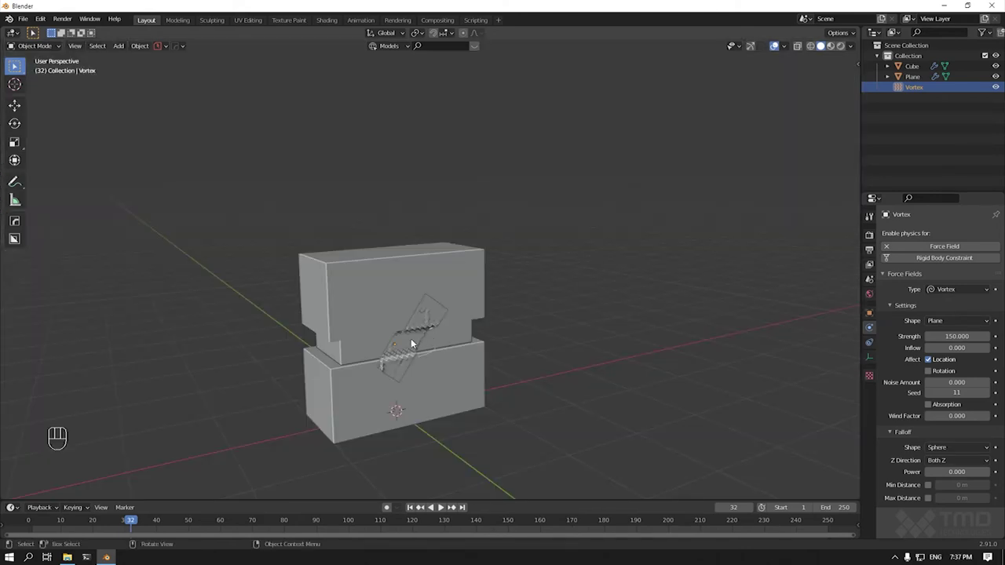
- Smooth-shade the cloth plane and rewind the animation to frame 1
{"action": "right_click", "coordinate": [410, 339]}
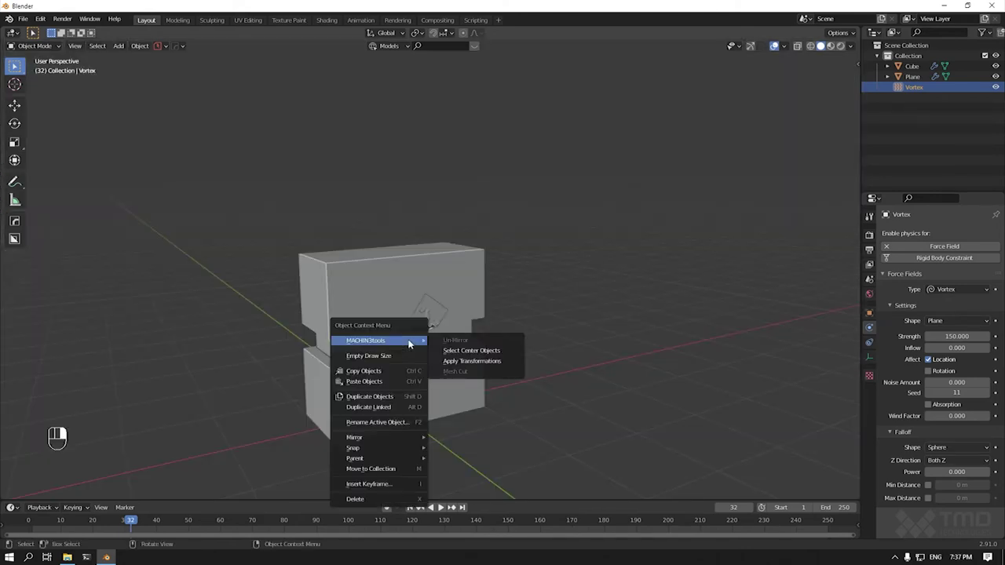
{"action": "left_click", "coordinate": [436, 322]}
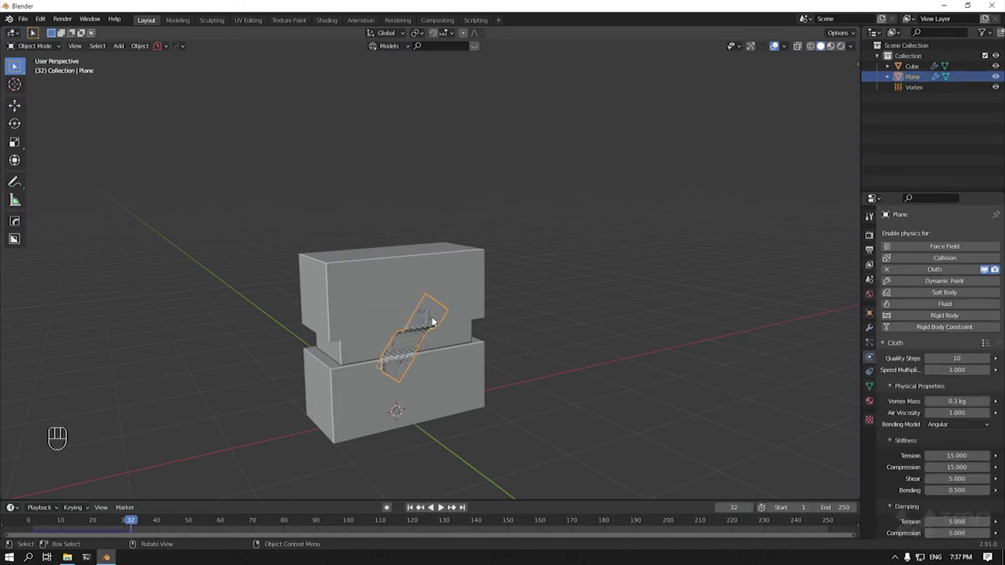
{"action": "right_click", "coordinate": [423, 329]}
{"action": "left_click", "coordinate": [394, 352]}
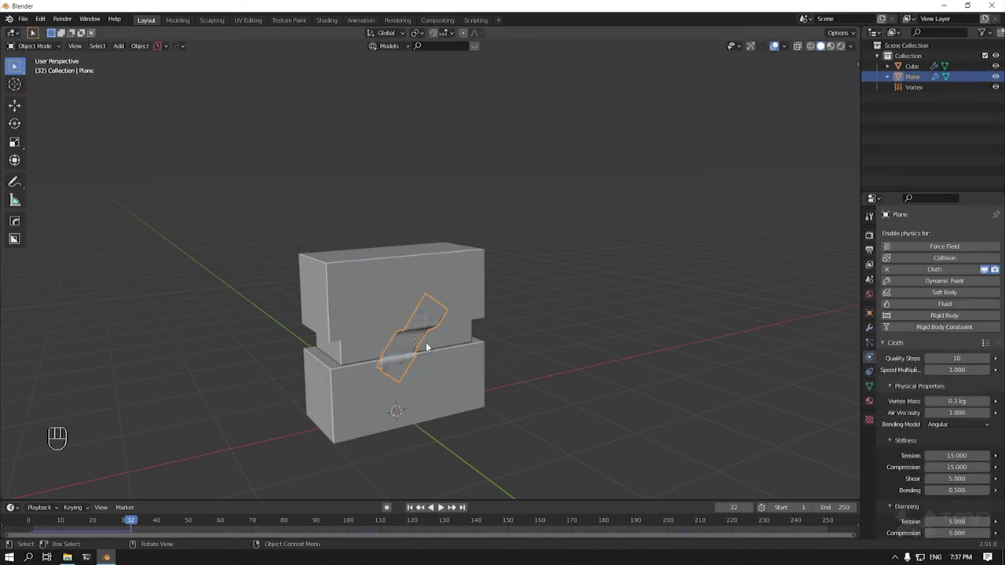
{"action": "left_click", "coordinate": [409, 508]}
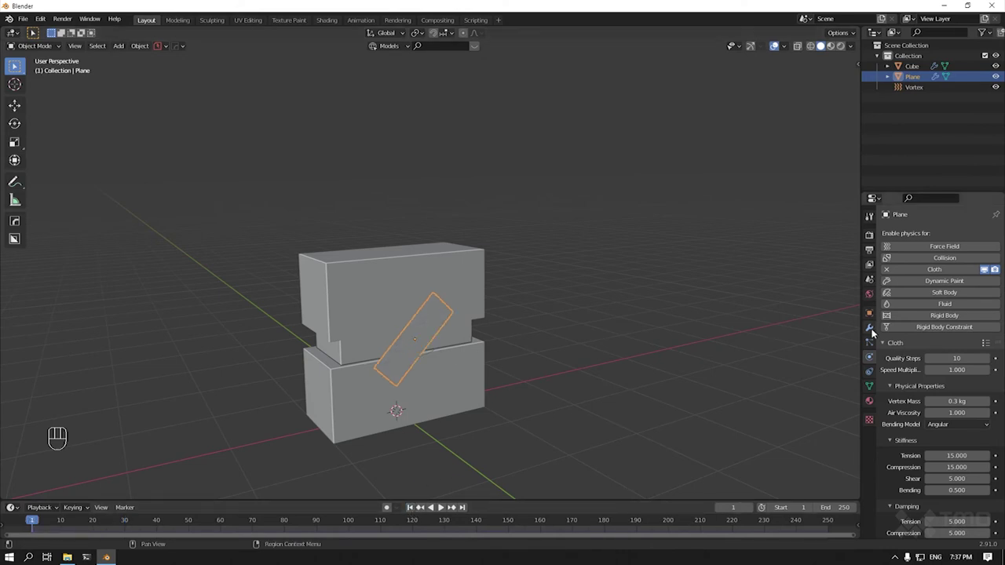
- Add a Multires modifier to the plane, subdivided to level 1
{"action": "left_click", "coordinate": [870, 329]}
{"action": "left_click", "coordinate": [946, 234]}
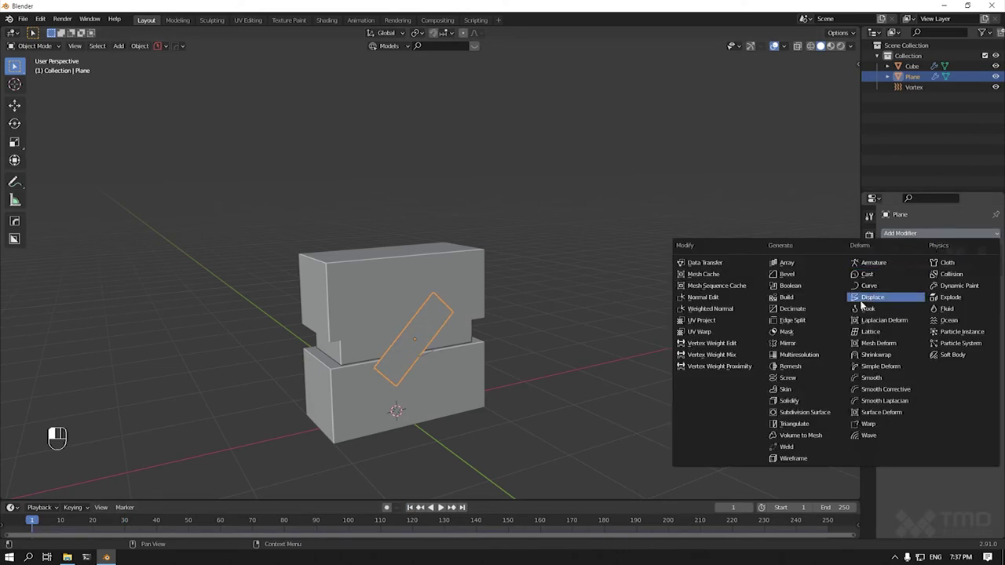
{"action": "left_click", "coordinate": [799, 354]}
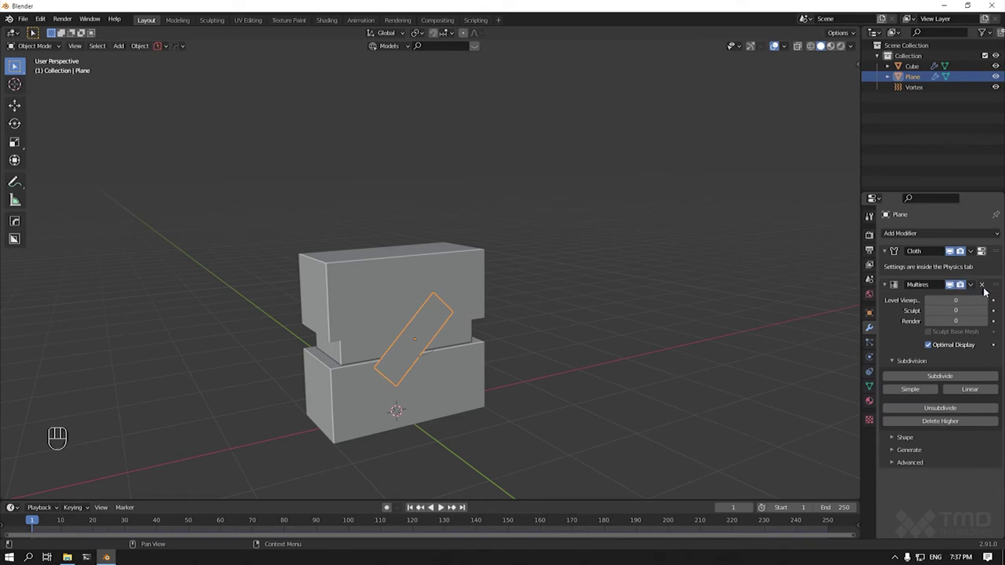
{"action": "left_click", "coordinate": [940, 376]}
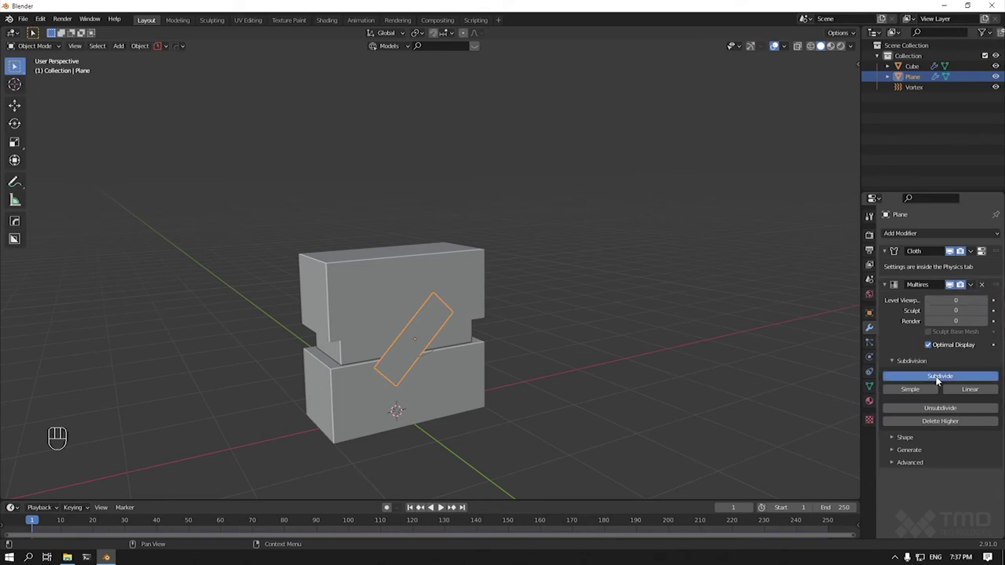
- Add a Solidify modifier with 0.01 m thickness and offset 1
{"action": "left_click", "coordinate": [988, 235]}
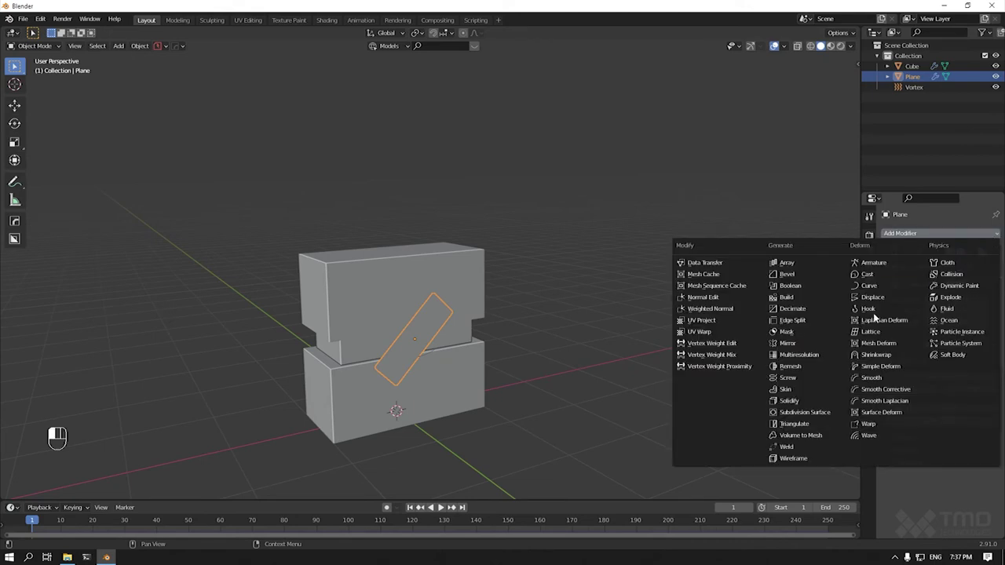
{"action": "left_click", "coordinate": [796, 402]}
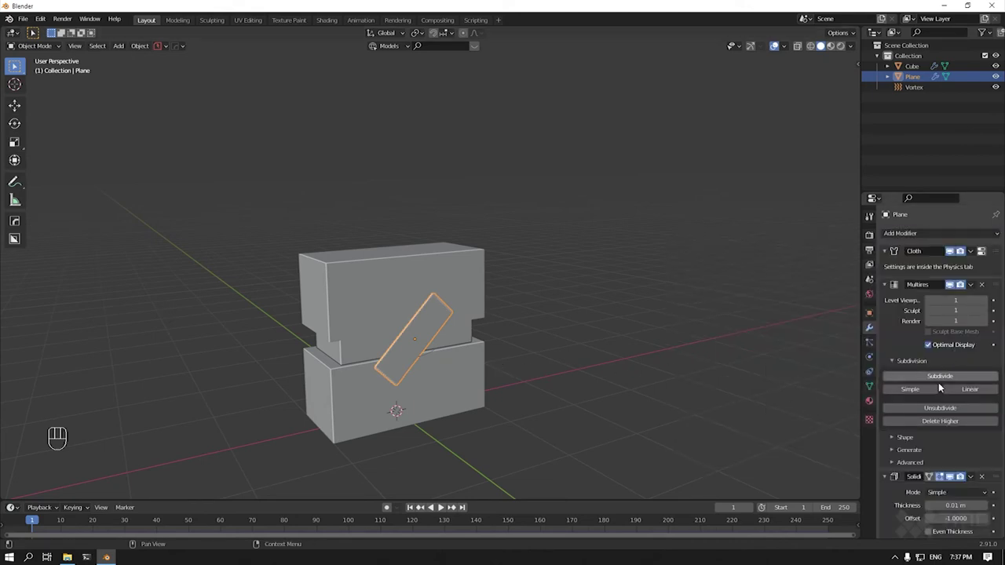
{"action": "scroll", "coordinate": [903, 463], "scroll_direction": "down", "scroll_amount": 3}
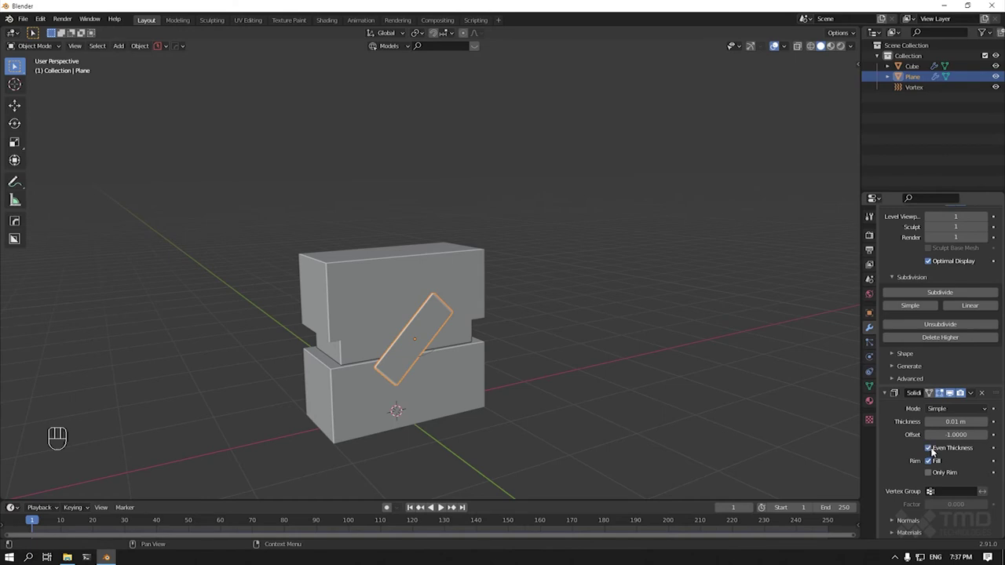
{"action": "mouse_move", "coordinate": [934, 435]}
{"action": "left_mouse_down"}
{"action": "mouse_move", "coordinate": [978, 435]}
{"action": "mouse_move", "coordinate": [952, 442]}
{"action": "left_mouse_up"}
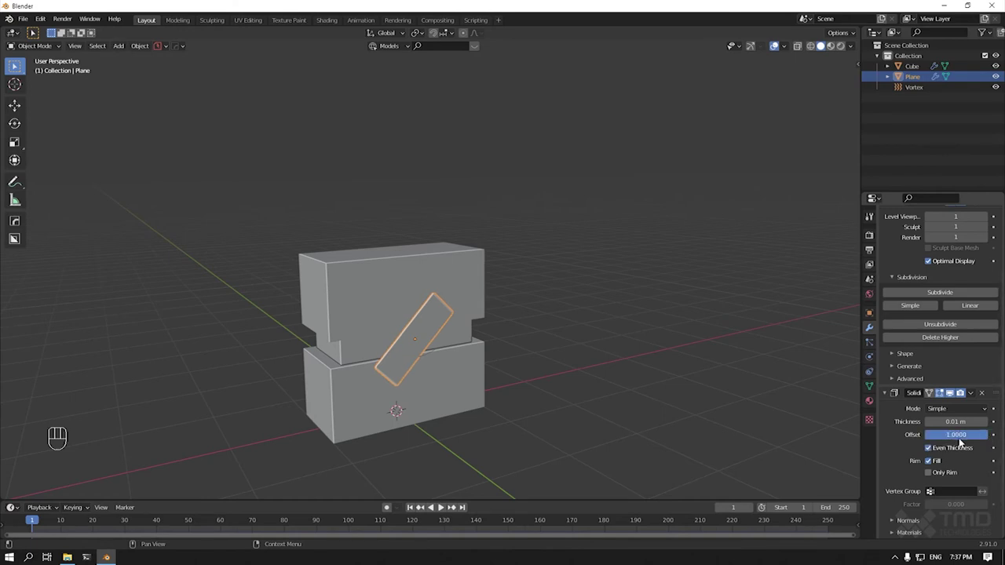
- Fly the view close to the strip, preview the simulation, and return to the first frame
{"action": "key", "text": "shift+grave"}
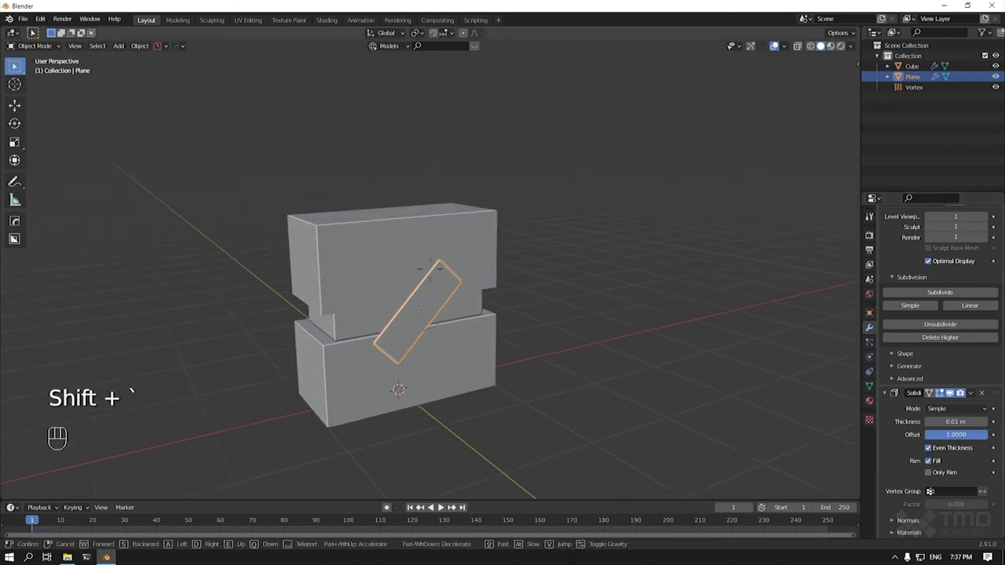
{"action": "key", "text": "w"}
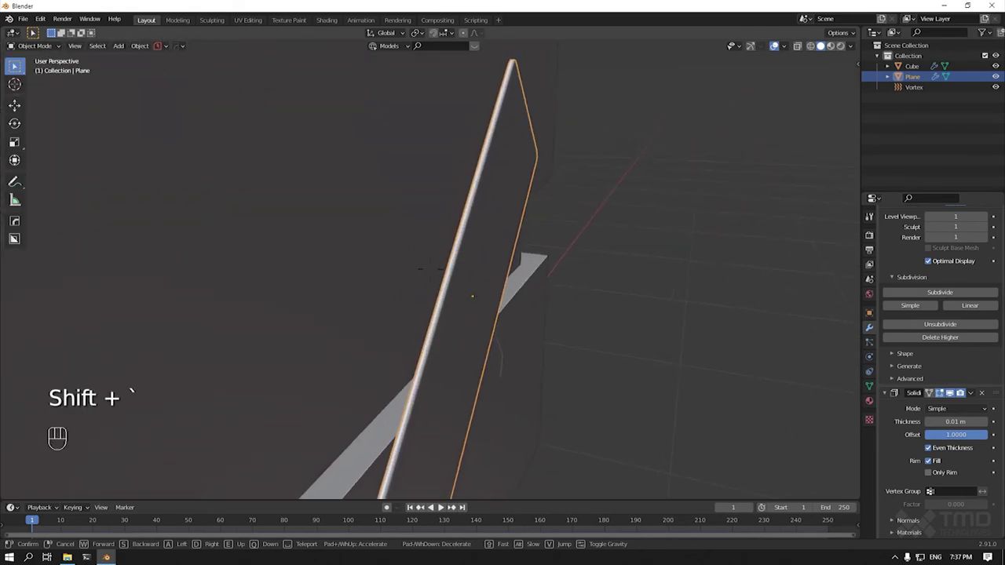
{"action": "key", "text": "s"}
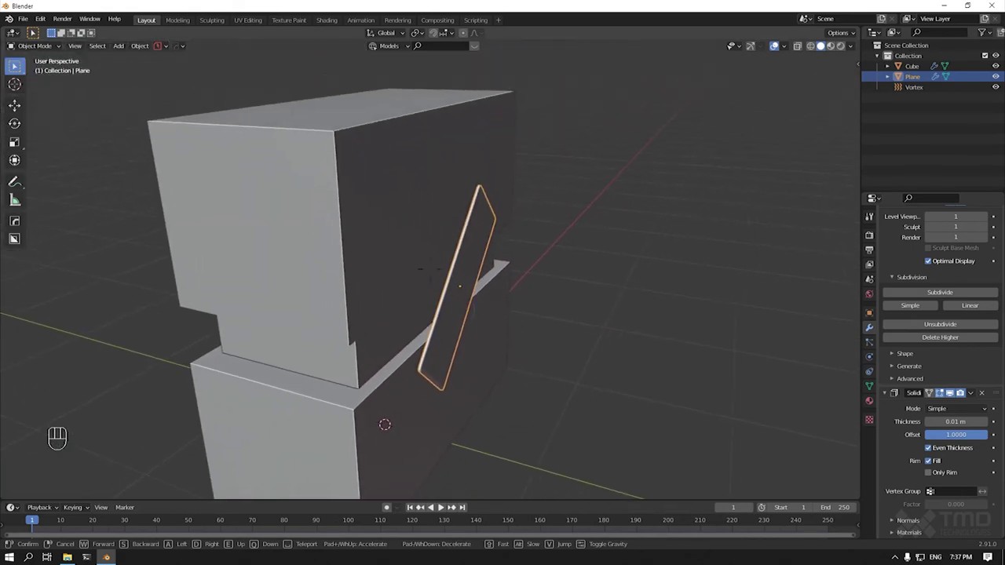
{"action": "left_click", "coordinate": [472, 262]}
{"action": "key", "text": "space"}
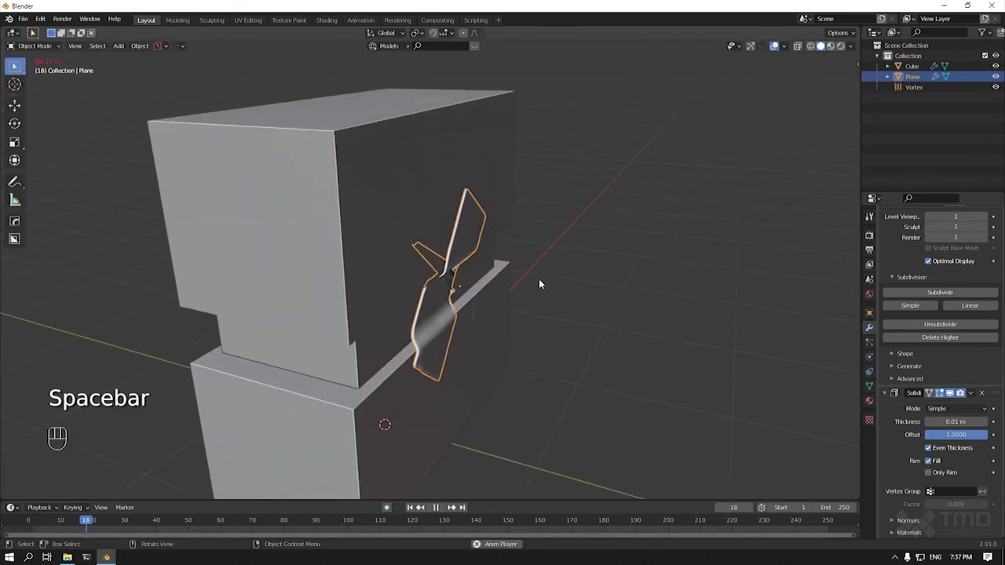
{"action": "key", "text": "space"}
{"action": "mouse_move", "coordinate": [525, 273]}
{"action": "middle_mouse_down"}
{"action": "mouse_move", "coordinate": [495, 269]}
{"action": "mouse_move", "coordinate": [516, 280]}
{"action": "middle_mouse_up"}
{"action": "key", "text": "shift+Left"}
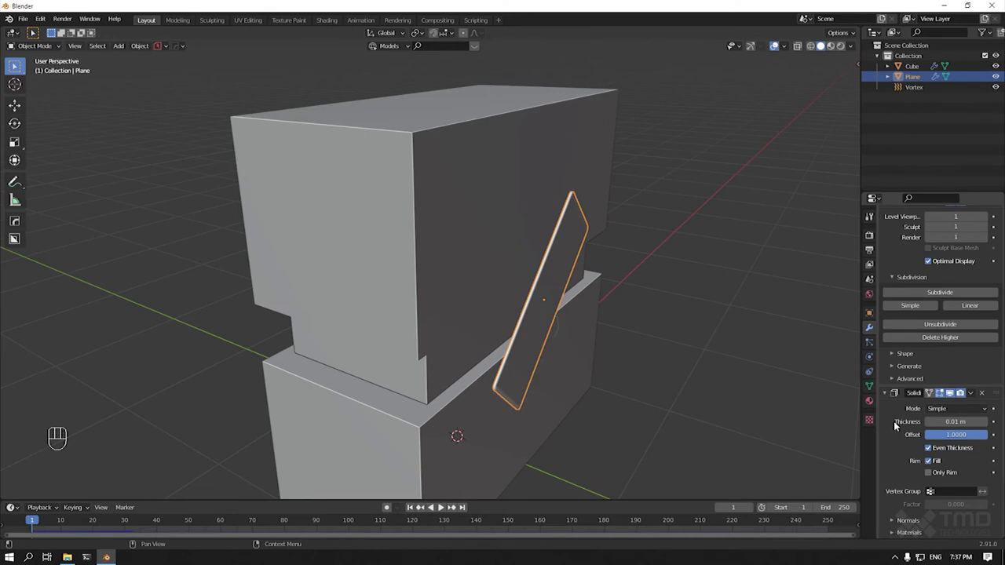
{"action": "scroll", "coordinate": [919, 386], "scroll_direction": "up", "scroll_amount": 5}
{"action": "scroll", "coordinate": [917, 417], "scroll_direction": "down", "scroll_amount": 3}
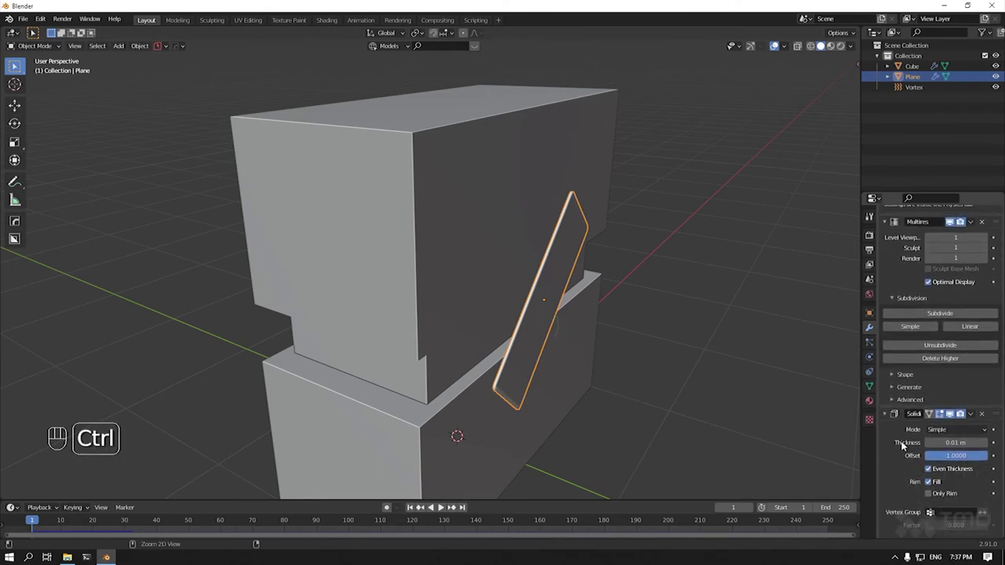
- Apply the Solidify modifier and play to frame 45 to inspect the strip in the seam
{"action": "key", "text": "ctrl+a"}
{"action": "key", "text": "space"}
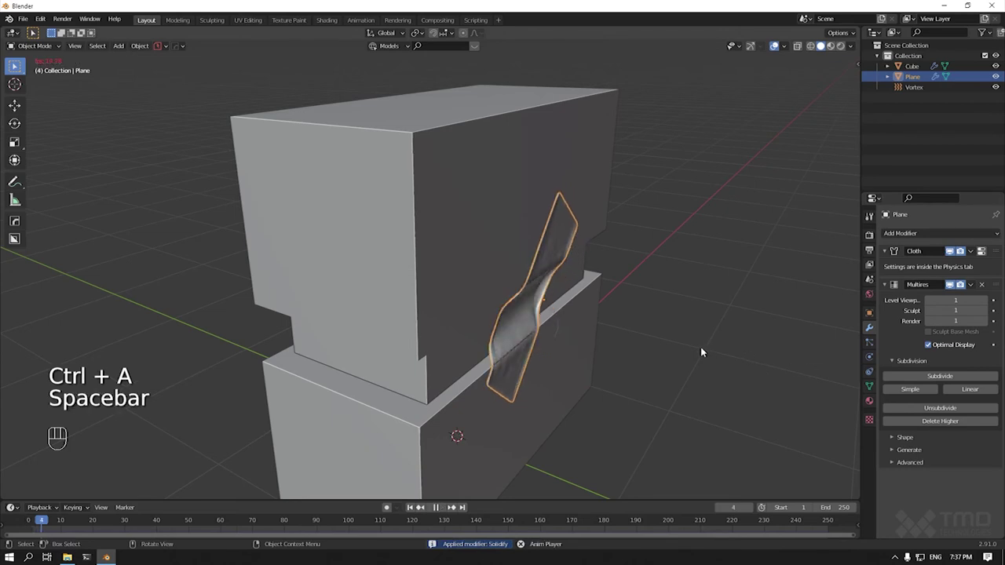
{"action": "middle_click_drag", "start_coordinate": [668, 322], "coordinate": [623, 326]}
{"action": "key", "text": "space"}
{"action": "middle_click_drag", "start_coordinate": [576, 291], "coordinate": [591, 294]}
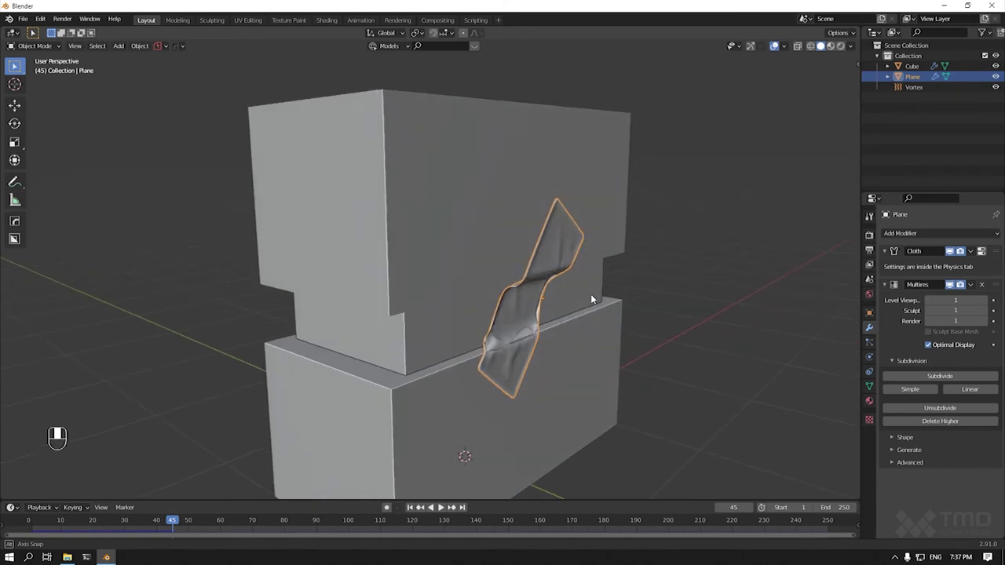
{"action": "left_click", "coordinate": [831, 46]}
- Apply the cracked CW Concrete KIT OPS material to the notched block, then select the cloth strip
{"action": "mouse_move", "coordinate": [747, 148]}
{"action": "middle_mouse_down"}
{"action": "mouse_move", "coordinate": [705, 213]}
{"action": "mouse_move", "coordinate": [657, 207]}
{"action": "middle_mouse_up"}
{"action": "left_click", "coordinate": [658, 199]}
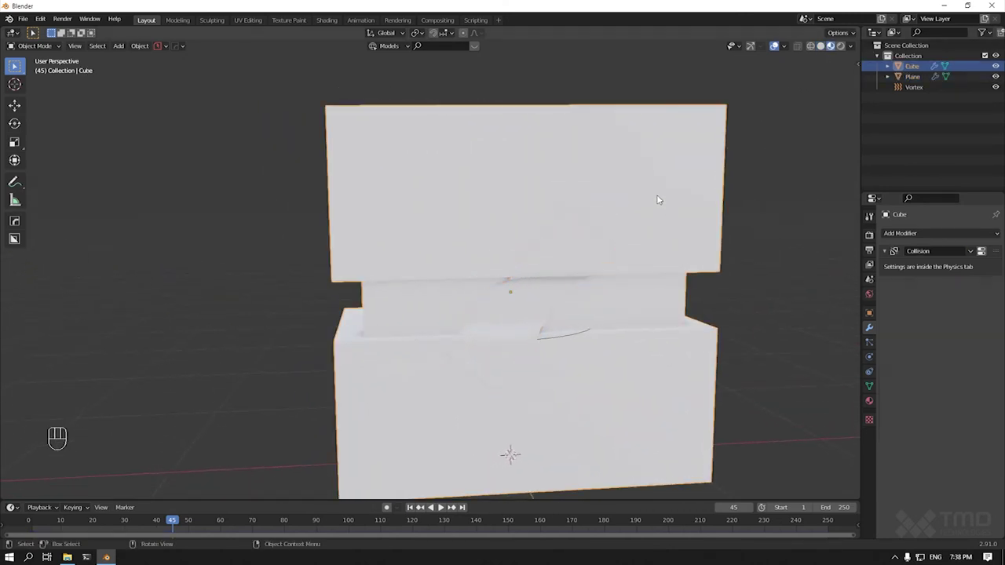
{"action": "key", "text": "n"}
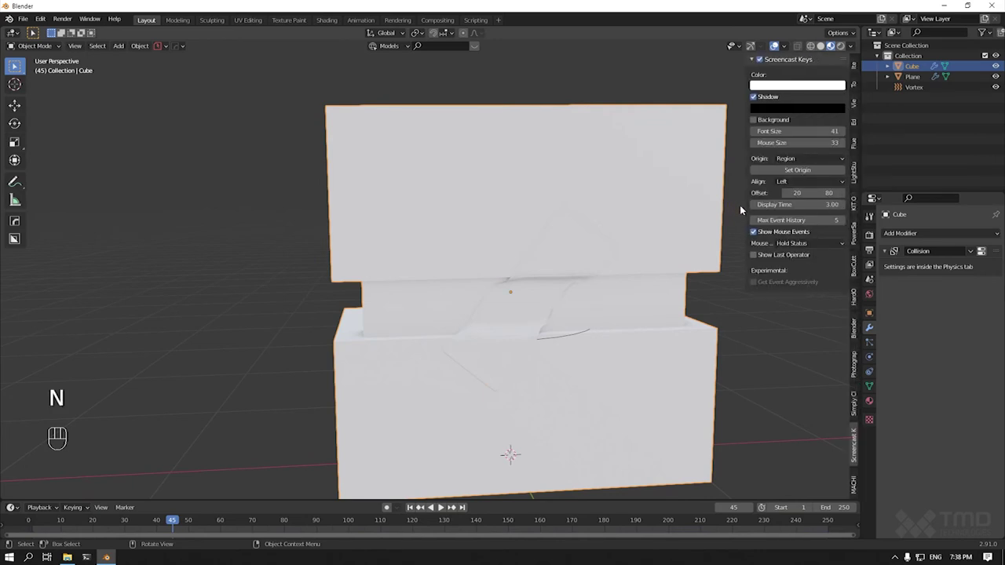
{"action": "left_click", "coordinate": [855, 203]}
{"action": "left_click", "coordinate": [815, 102]}
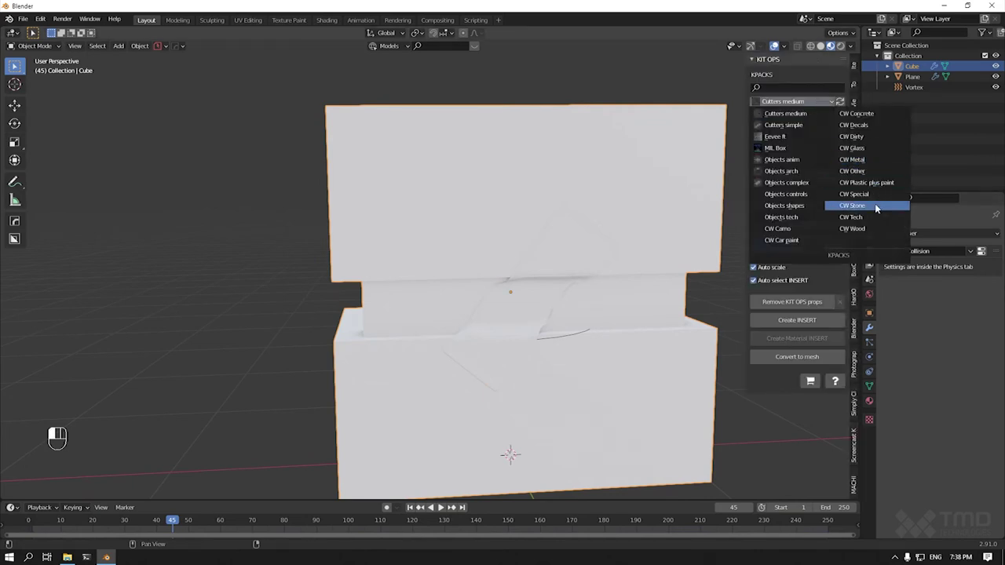
{"action": "left_click", "coordinate": [855, 113]}
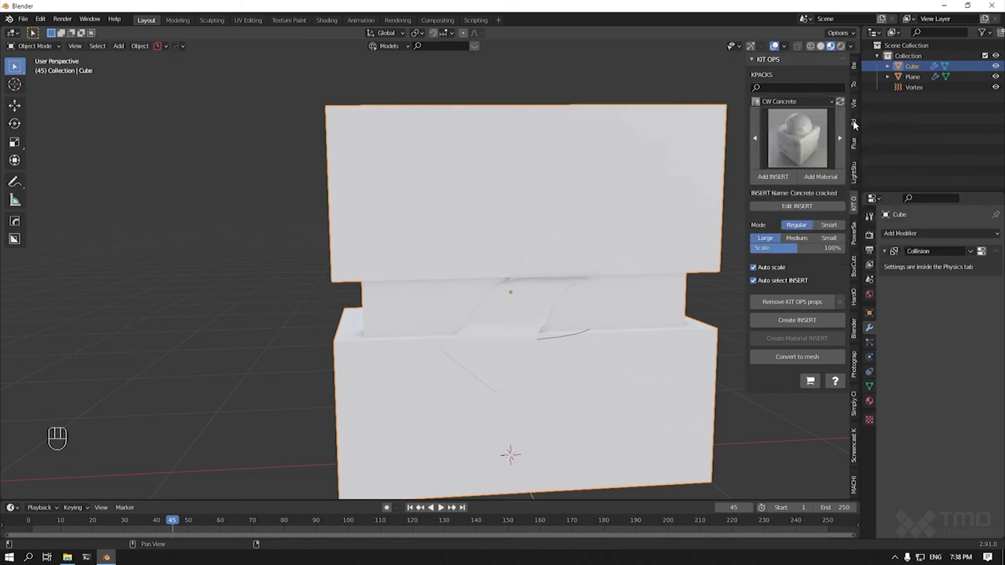
{"action": "left_click", "coordinate": [809, 177]}
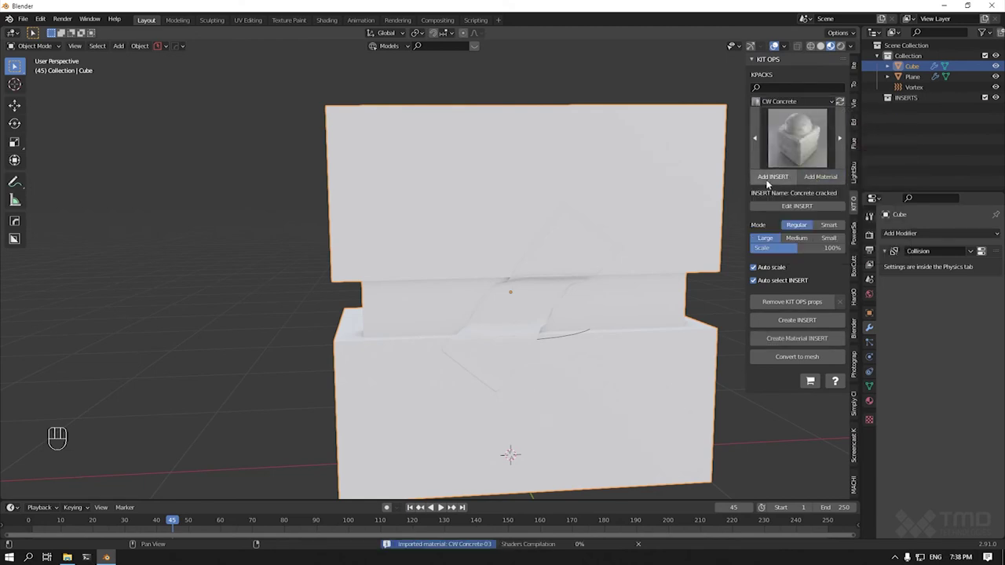
{"action": "left_click", "coordinate": [554, 273]}
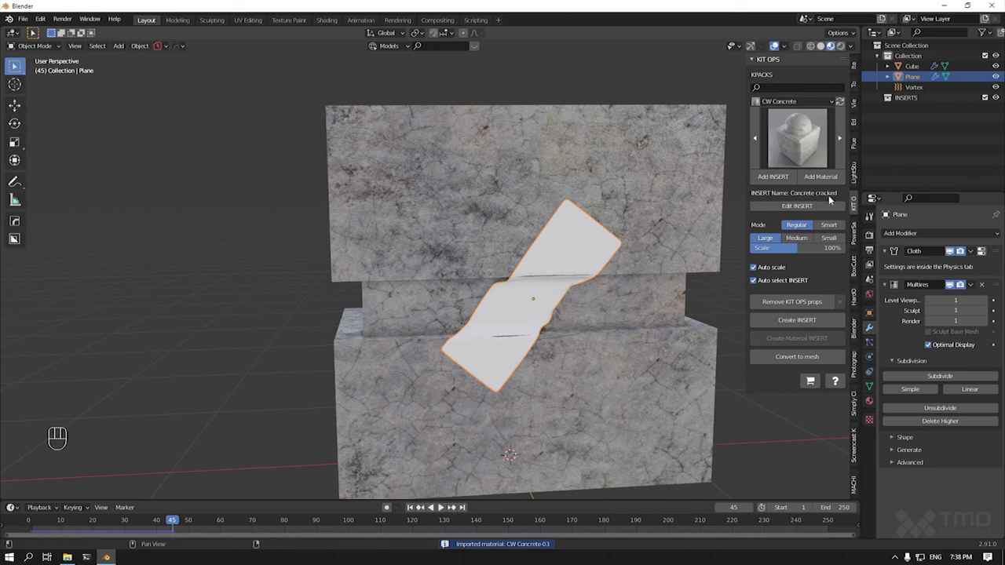
- Drag the dark duct-tape material from BlenderKit's plastic materials onto the cloth strip
{"action": "left_click", "coordinate": [855, 336]}
{"action": "left_click", "coordinate": [798, 149]}
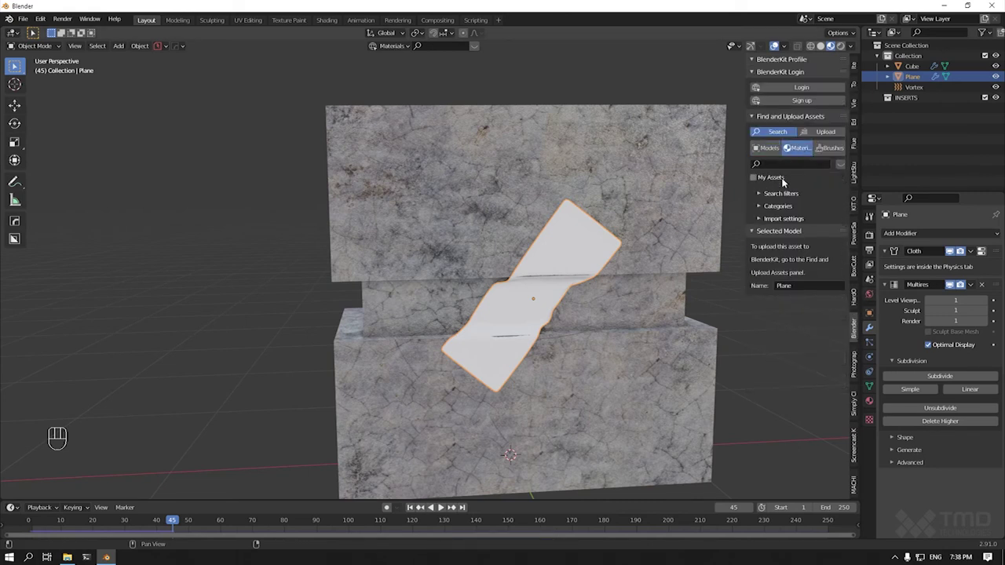
{"action": "left_click", "coordinate": [761, 207]}
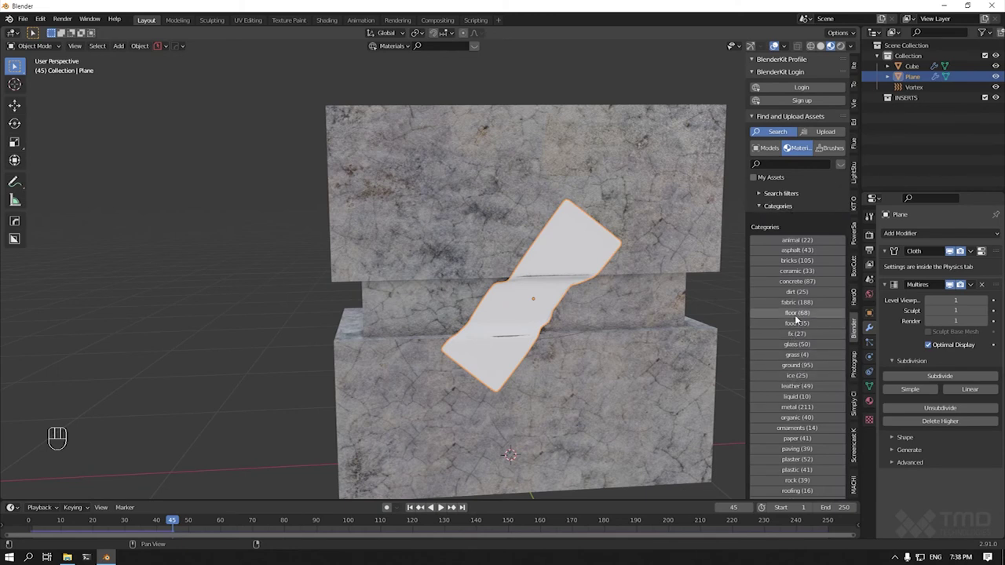
{"action": "left_click", "coordinate": [786, 470]}
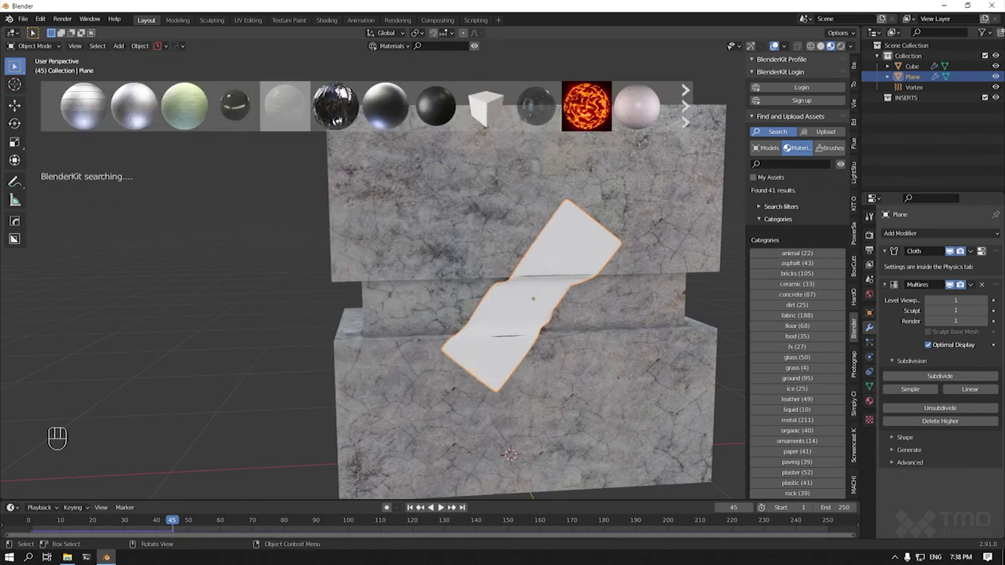
{"action": "left_click_drag", "start_coordinate": [533, 273], "coordinate": [588, 292]}
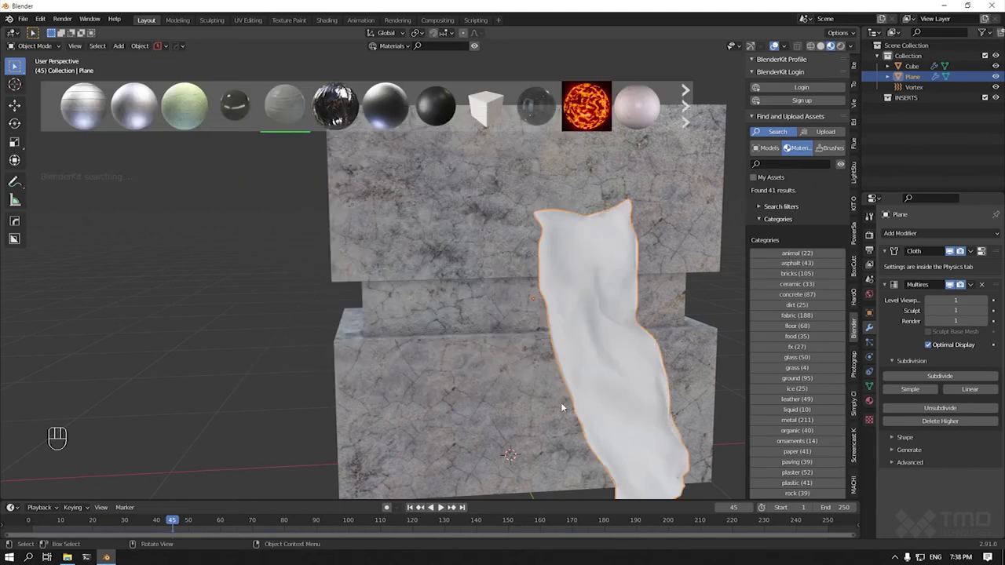
- Replay the cloth simulation to frame 26, inspect it from the side, and rewind to frame 1
{"action": "left_click", "coordinate": [409, 508]}
{"action": "left_click", "coordinate": [441, 508]}
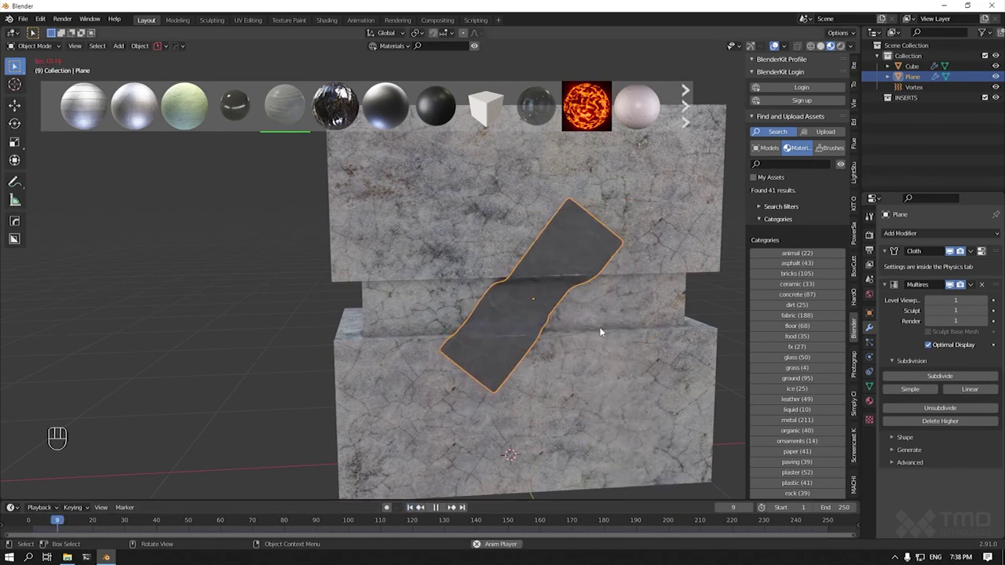
{"action": "left_click", "coordinate": [436, 508]}
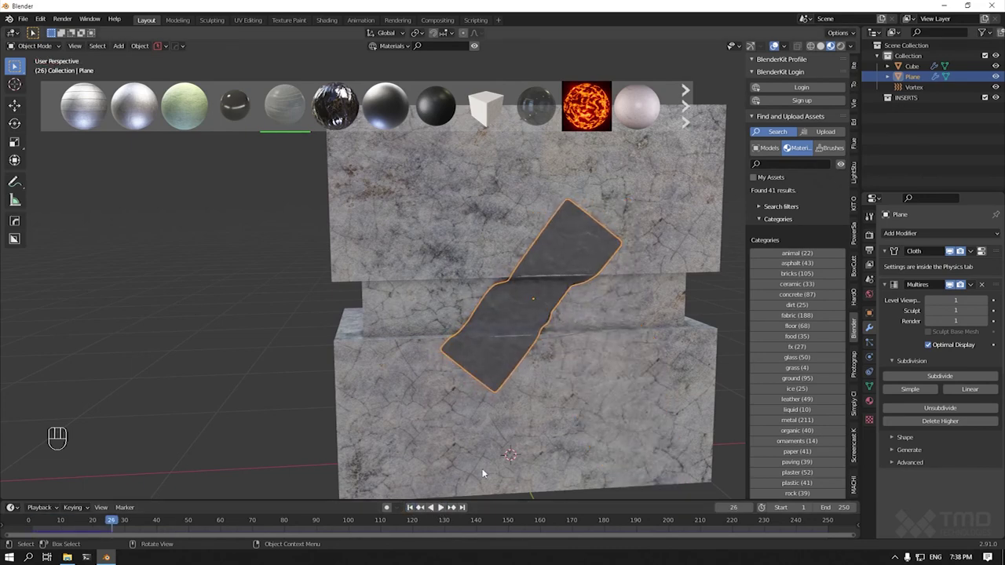
{"action": "middle_click_drag", "start_coordinate": [478, 474], "coordinate": [410, 463]}
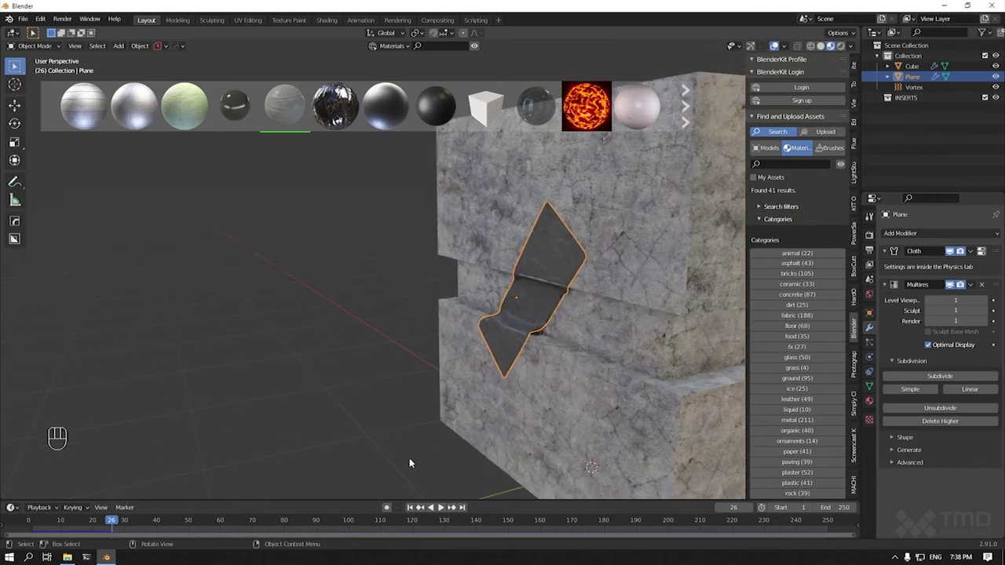
{"action": "left_click", "coordinate": [409, 508]}
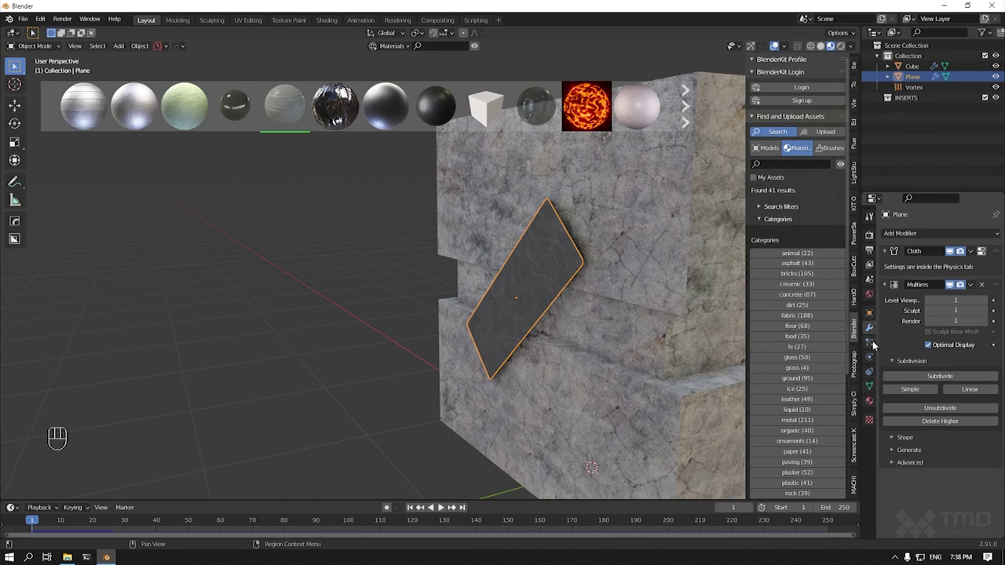
- Lower the Vortex force field's Strength to about 109 in its Physics properties
{"action": "left_click", "coordinate": [869, 401]}
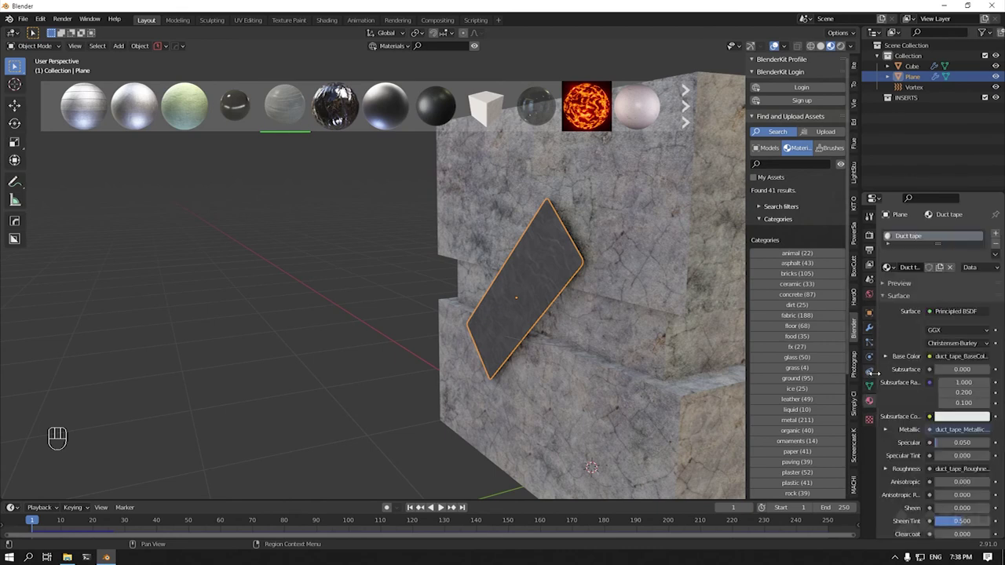
{"action": "left_click", "coordinate": [923, 88]}
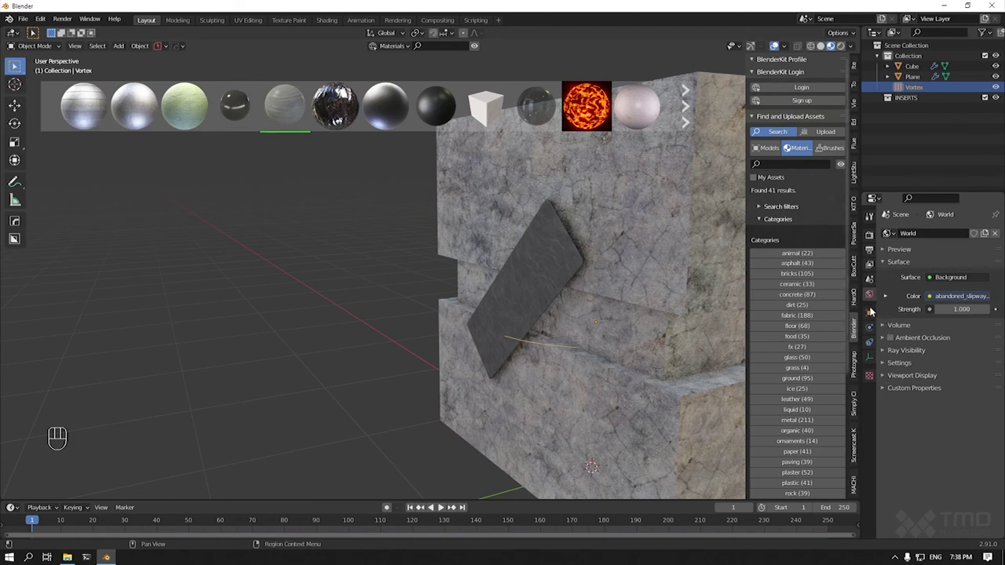
{"action": "left_click", "coordinate": [870, 327]}
{"action": "left_click", "coordinate": [871, 343]}
{"action": "left_click", "coordinate": [870, 327]}
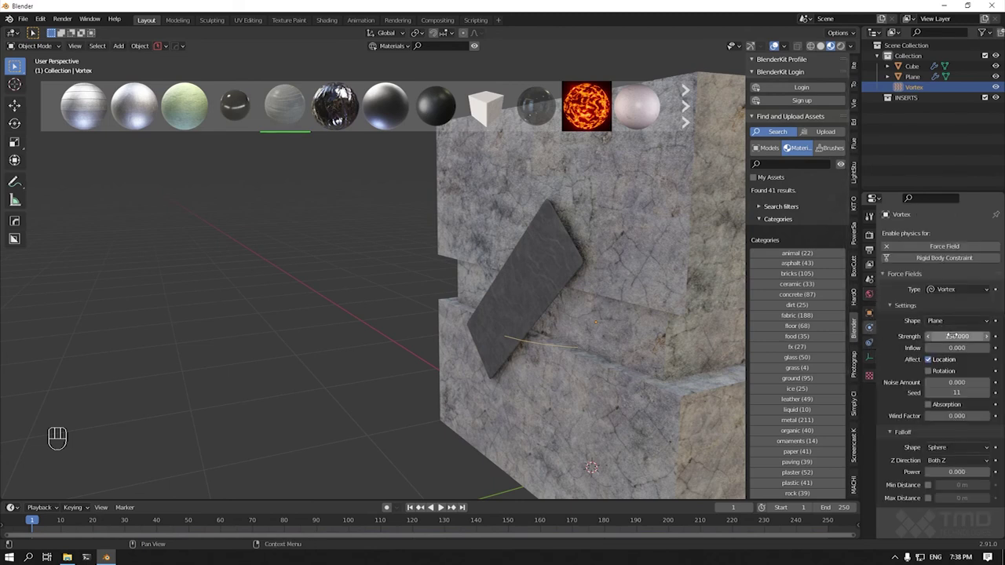
{"action": "left_click_drag", "start_coordinate": [956, 336], "coordinate": [907, 336]}
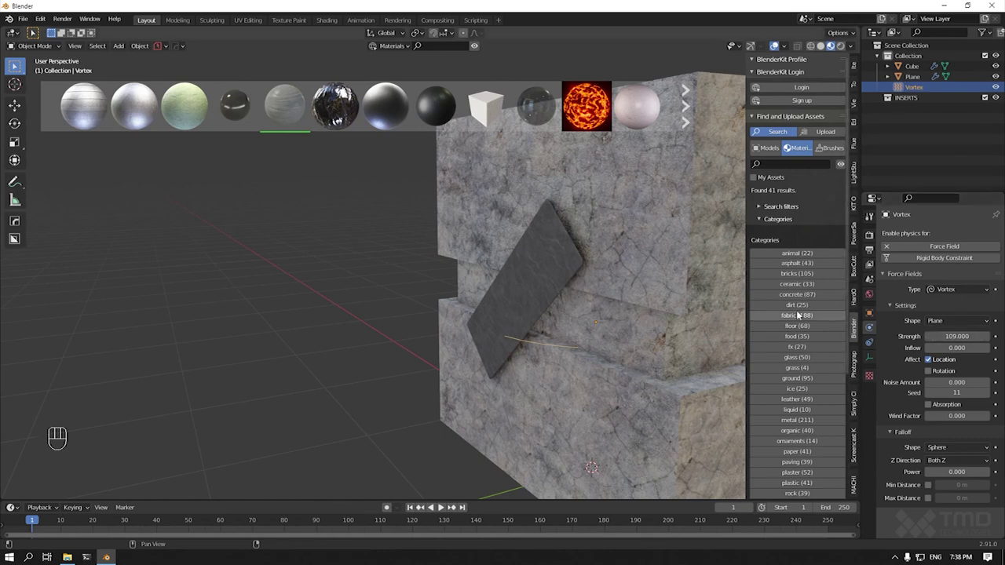
- Replay the cloth simulation, view another face of the block, and return to frame 1
{"action": "left_click", "coordinate": [603, 227]}
{"action": "key", "text": "space"}
{"action": "key", "text": "space"}
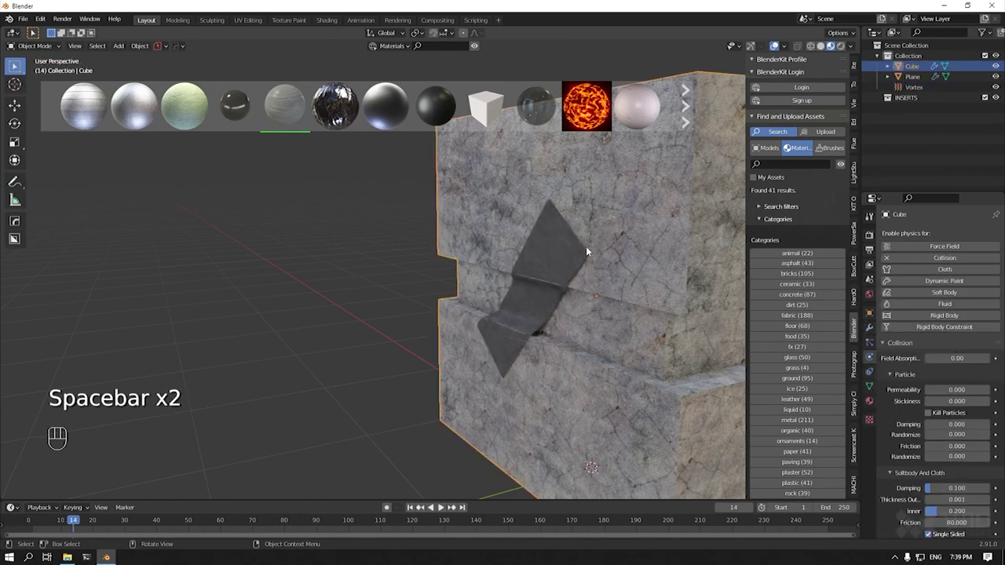
{"action": "mouse_move", "coordinate": [586, 247]}
{"action": "middle_mouse_down"}
{"action": "mouse_move", "coordinate": [601, 261]}
{"action": "mouse_move", "coordinate": [721, 267]}
{"action": "mouse_move", "coordinate": [611, 241]}
{"action": "mouse_move", "coordinate": [570, 254]}
{"action": "mouse_move", "coordinate": [582, 255]}
{"action": "middle_mouse_up"}
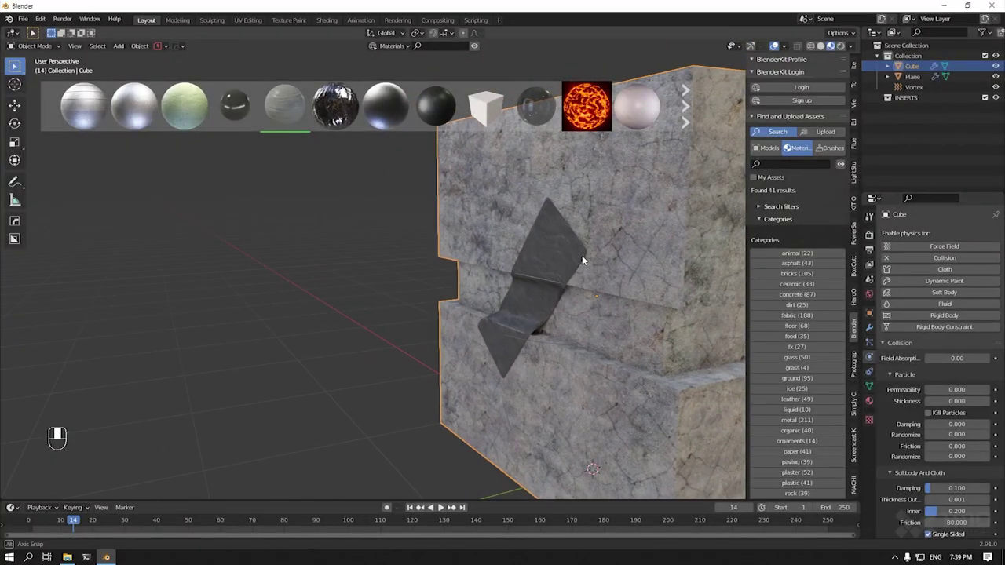
{"action": "left_click", "coordinate": [410, 507]}
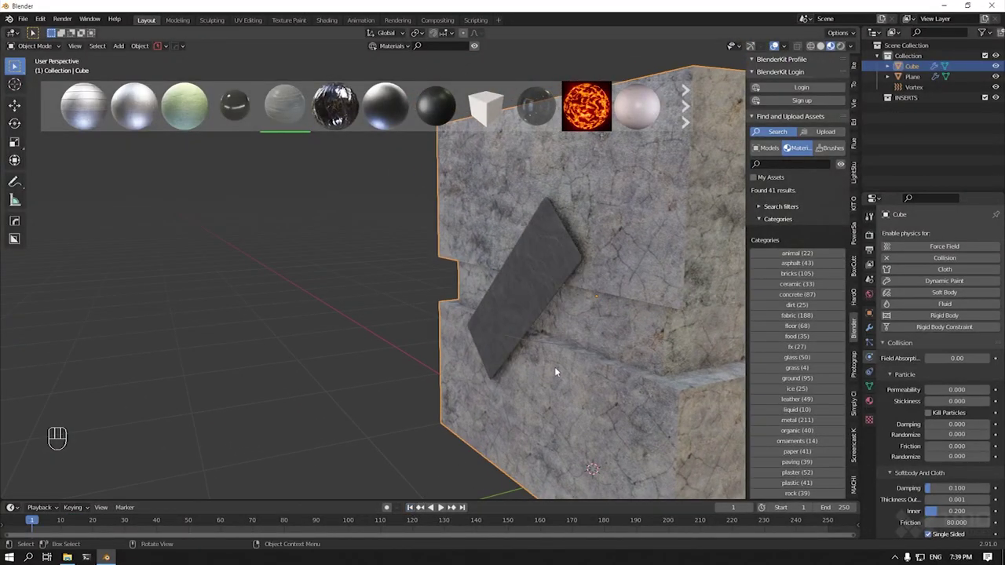
- Subdivide every face of the duct-tape plate once in Edit Mode's Face mode
{"action": "mouse_move", "coordinate": [544, 300]}
{"action": "middle_mouse_down"}
{"action": "mouse_move", "coordinate": [534, 287]}
{"action": "mouse_move", "coordinate": [590, 291]}
{"action": "mouse_move", "coordinate": [547, 311]}
{"action": "middle_mouse_up"}
{"action": "left_click", "coordinate": [551, 306]}
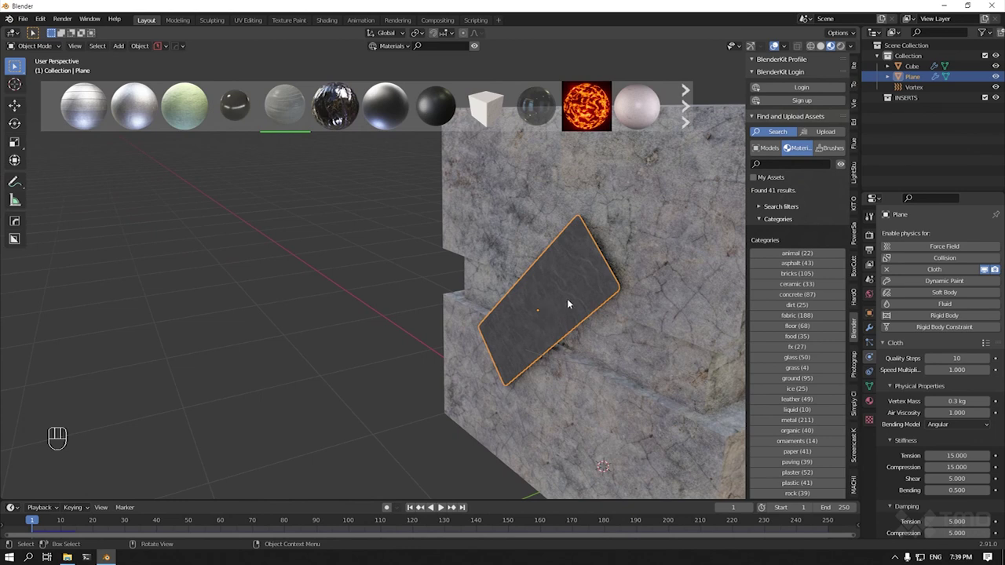
{"action": "key", "text": "Tab"}
{"action": "left_click", "coordinate": [651, 300]}
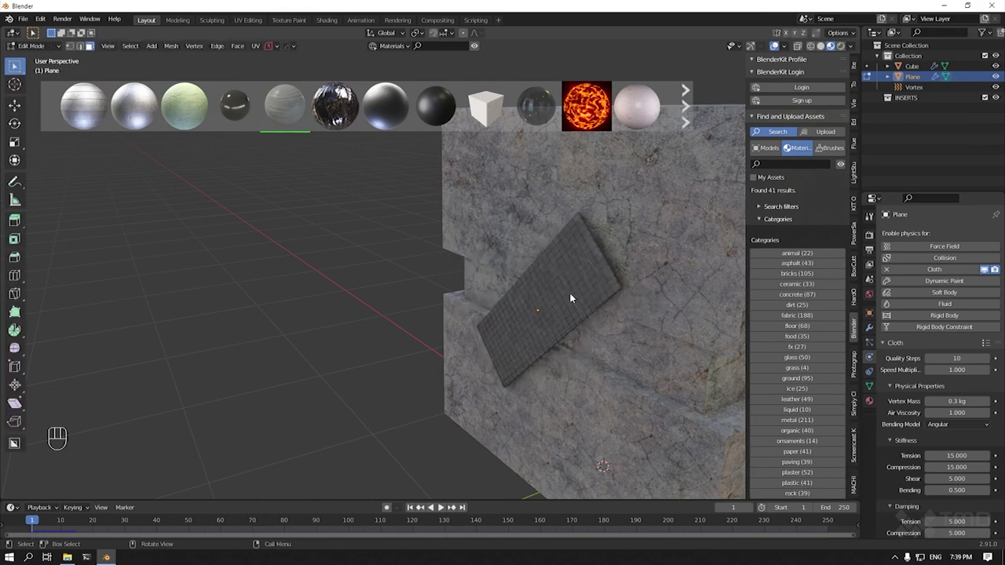
{"action": "key", "text": "a"}
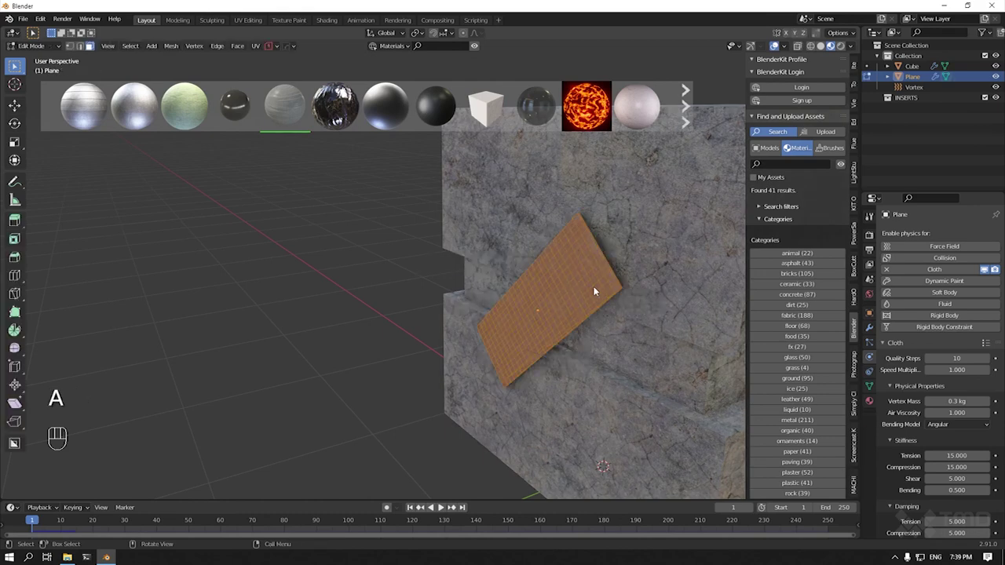
{"action": "right_click", "coordinate": [571, 289]}
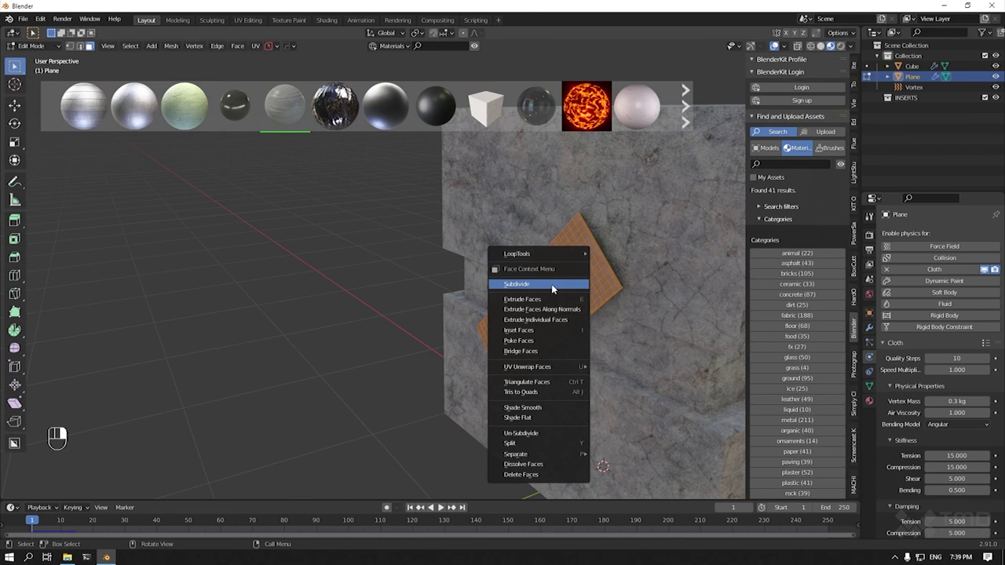
{"action": "left_click", "coordinate": [553, 286]}
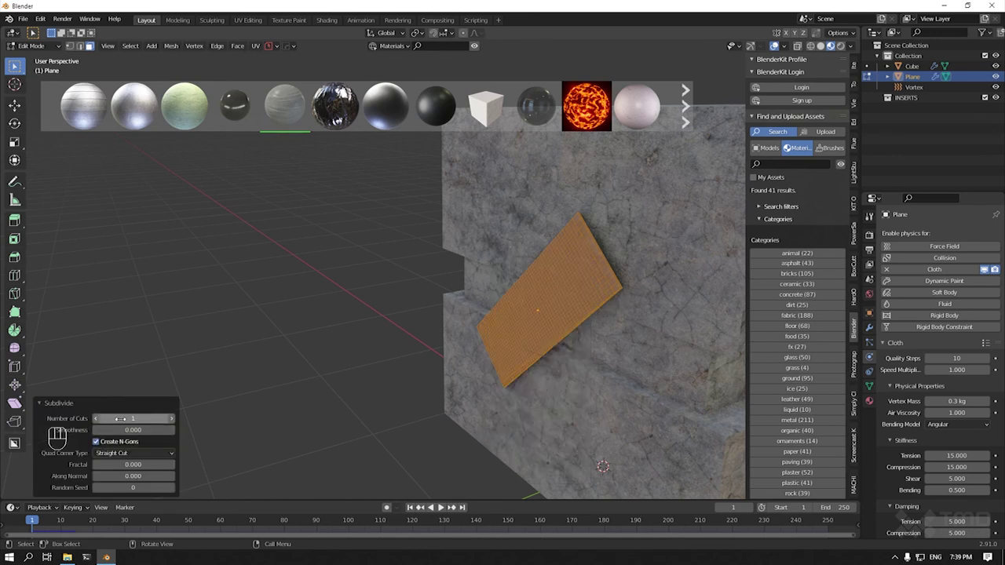